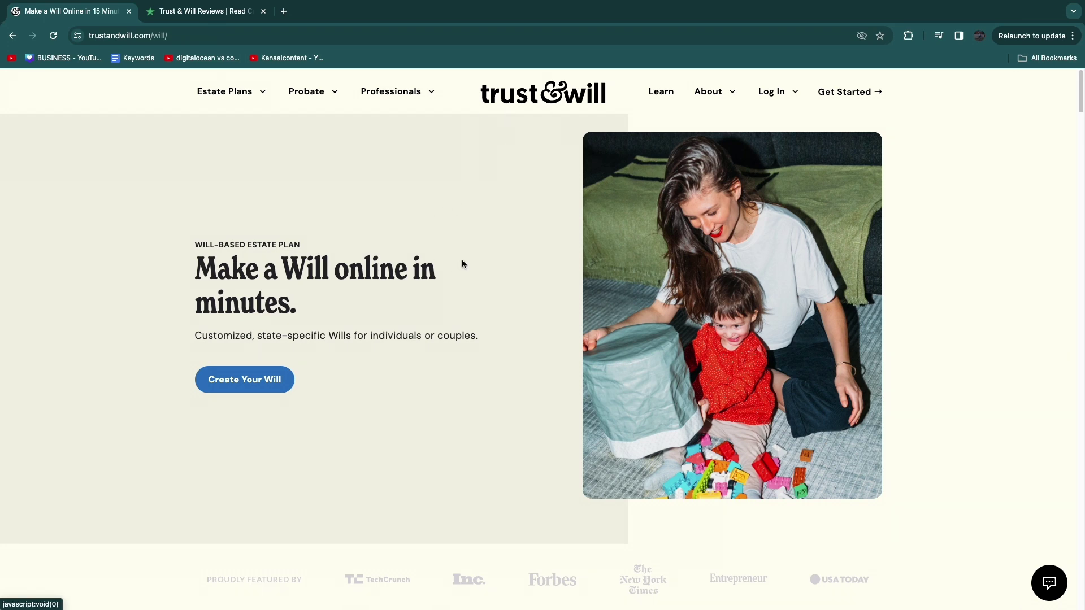
Scroll to the Will-Based Estate Plan pricing ($199 individual, $299 couples) and its benefits list
scroll(462, 263, down, 8)
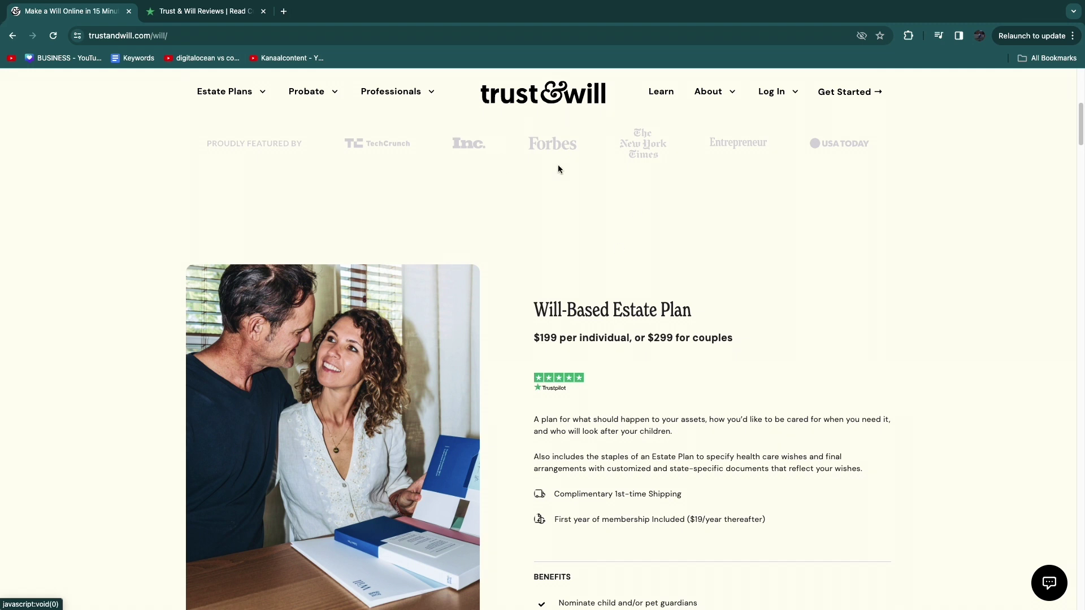
scroll(545, 217, down, 2)
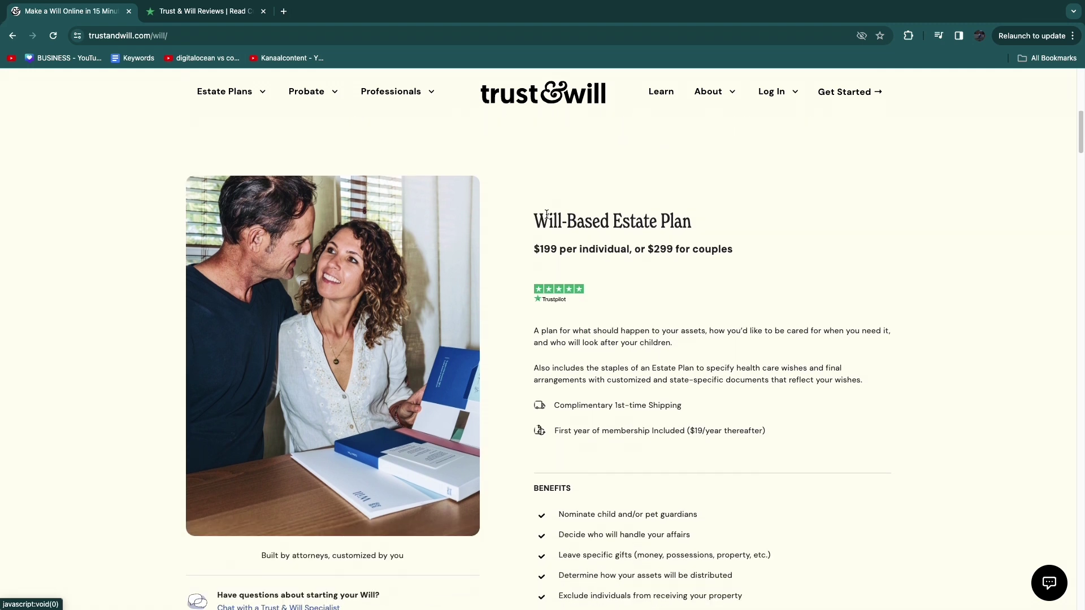
drag(535, 250, 751, 255)
click(646, 249)
click(747, 274)
scroll(736, 273, down, 5)
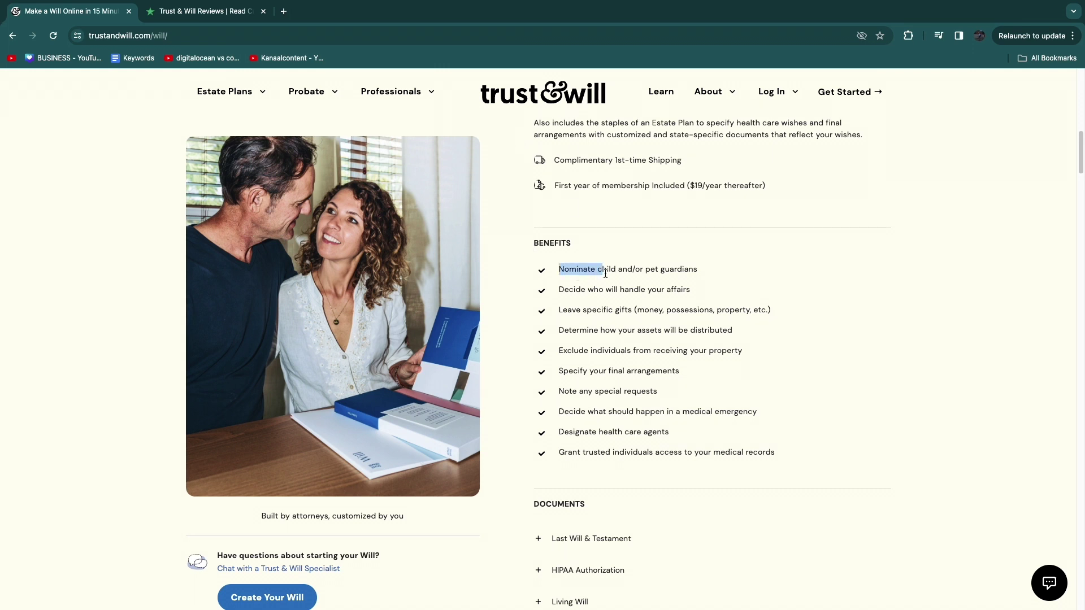
drag(561, 270, 706, 274)
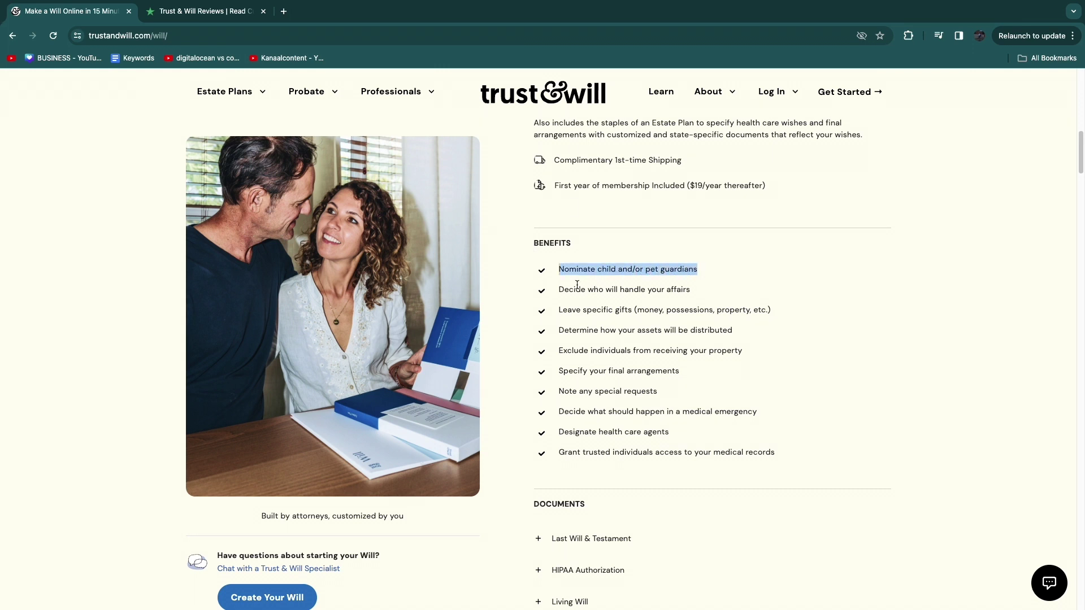
drag(560, 291, 695, 291)
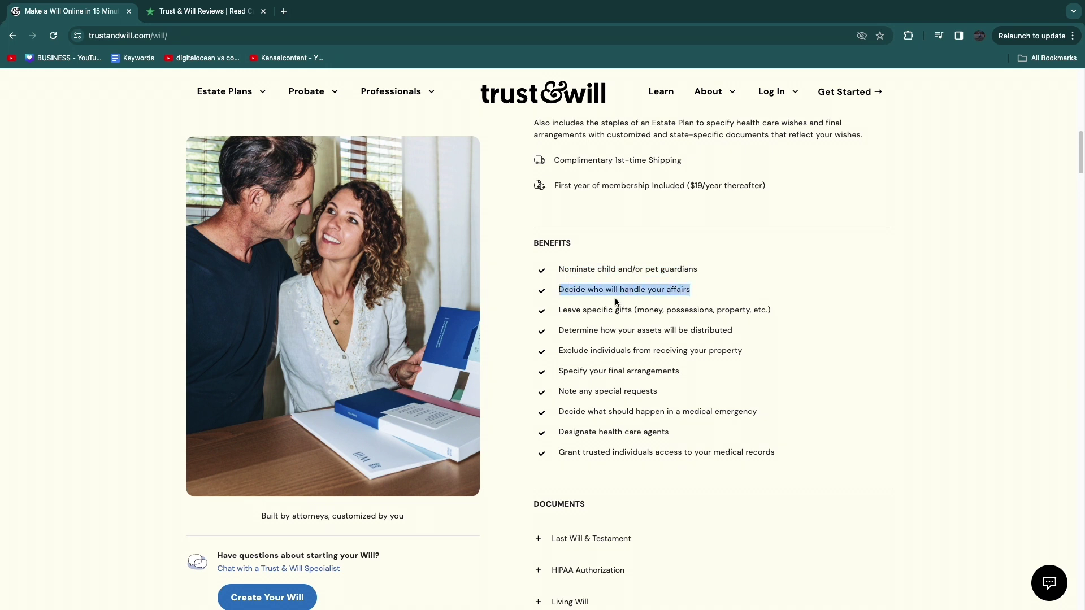
drag(559, 310, 675, 312)
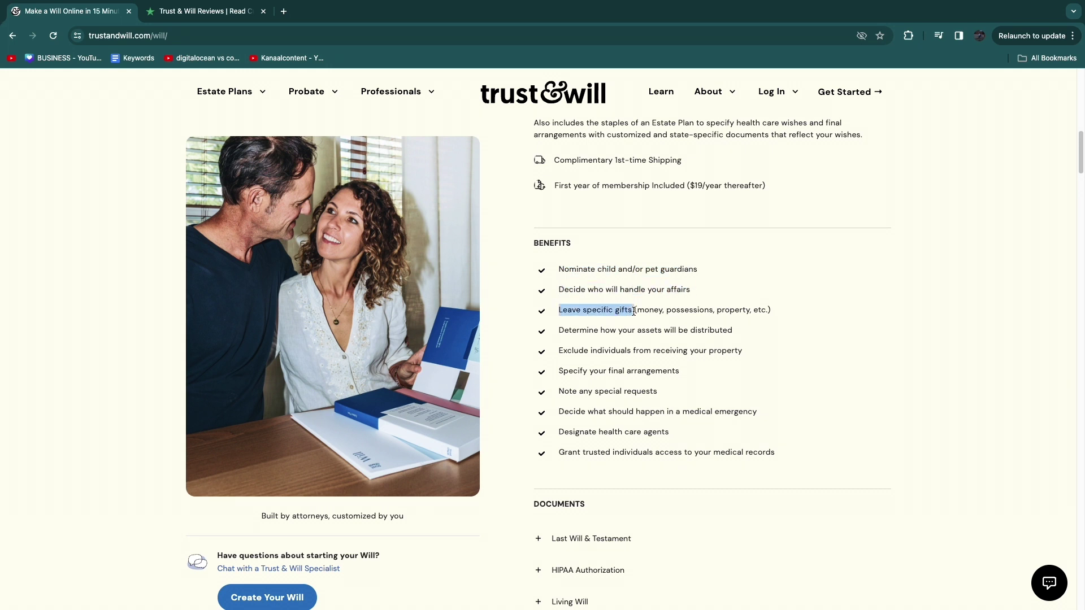
drag(676, 311, 778, 319)
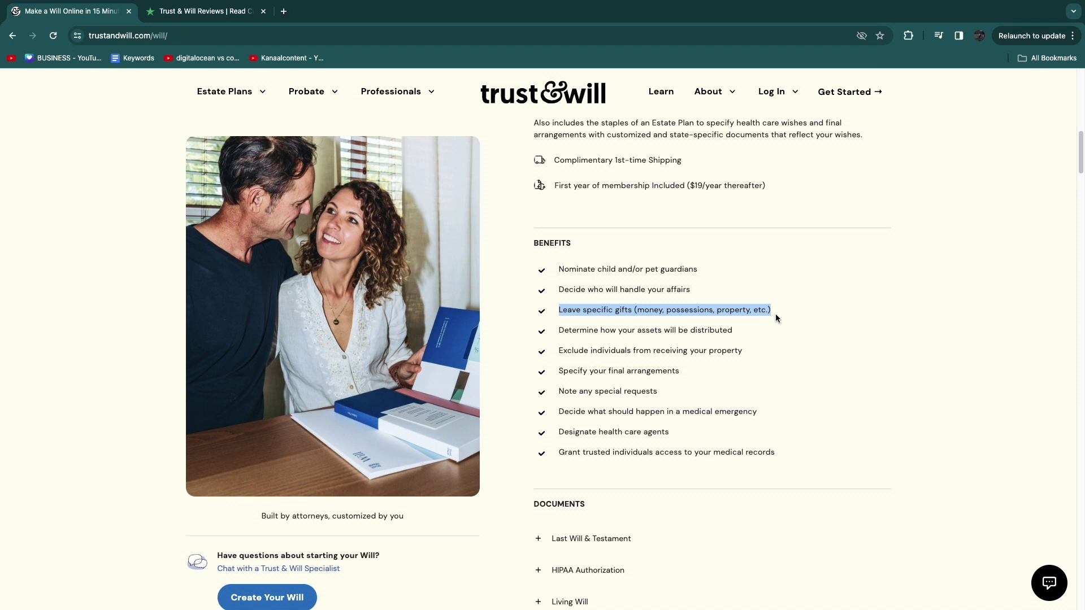
drag(559, 330, 733, 331)
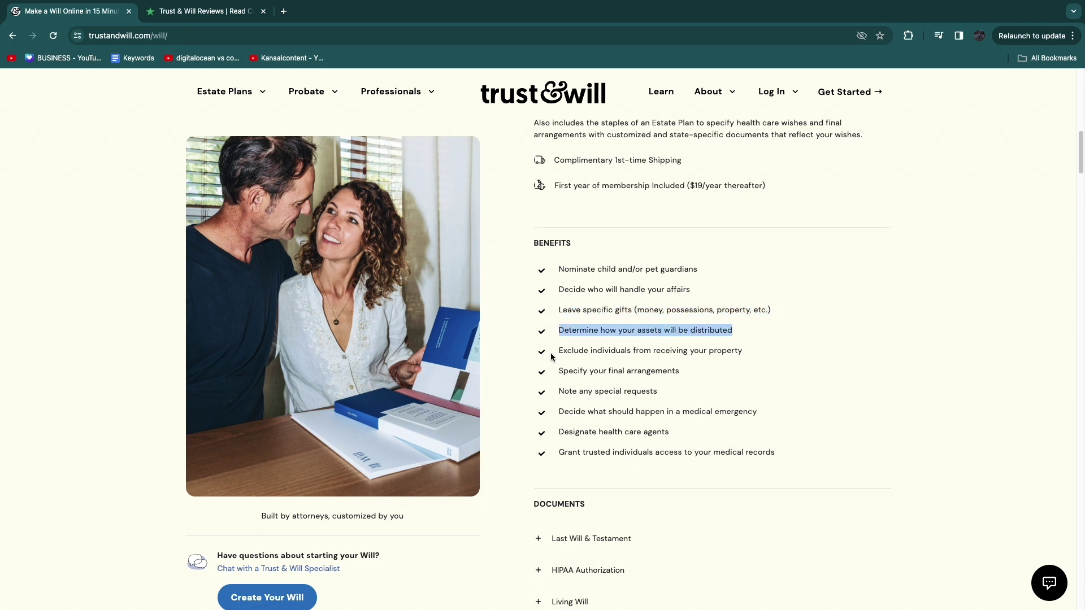
drag(559, 351, 733, 359)
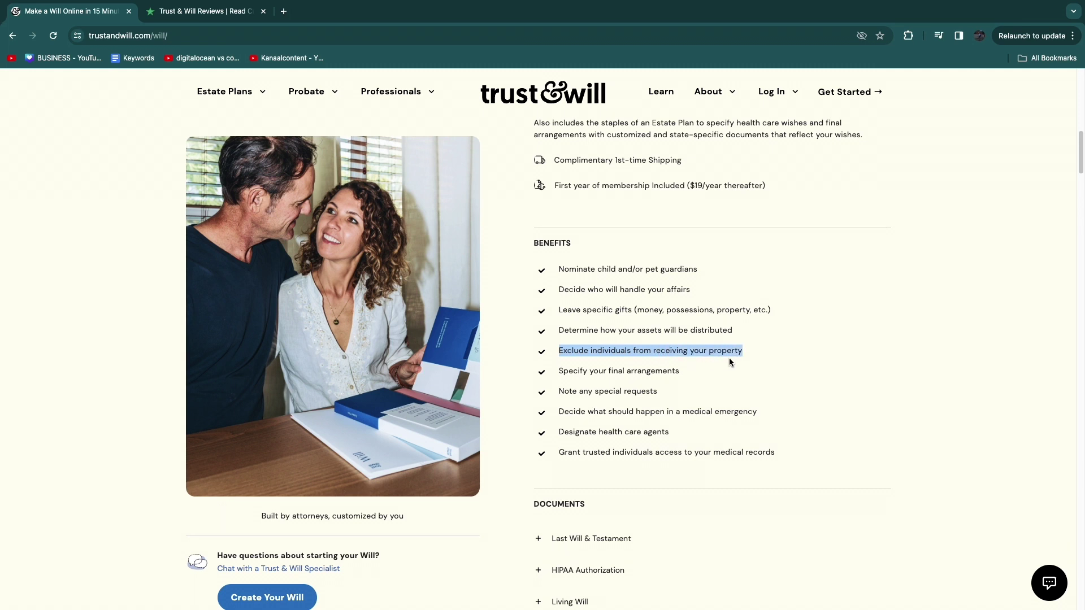
drag(560, 372, 690, 382)
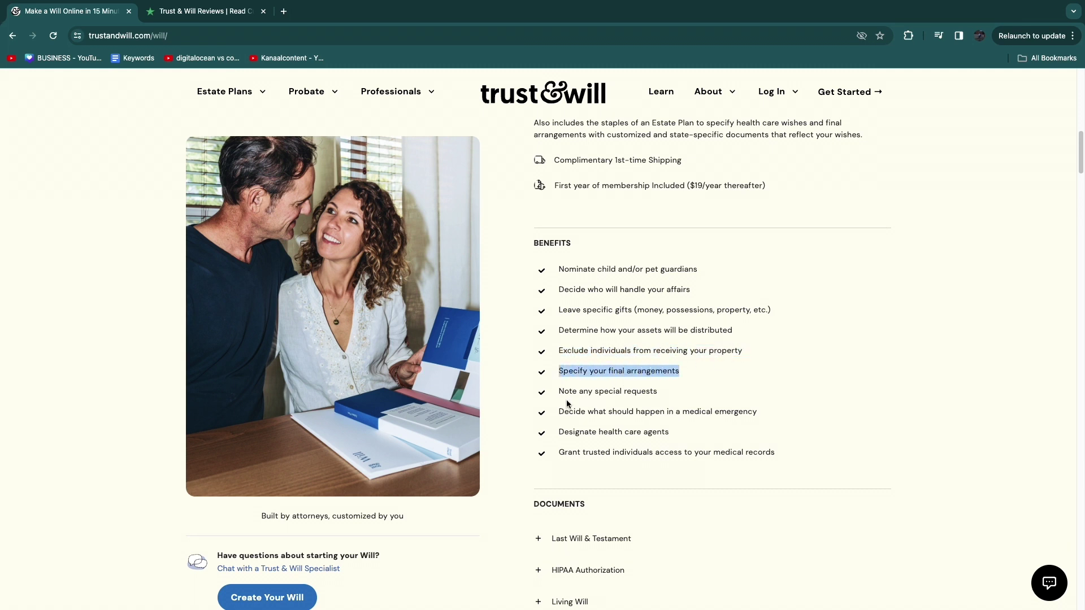
drag(559, 393, 660, 397)
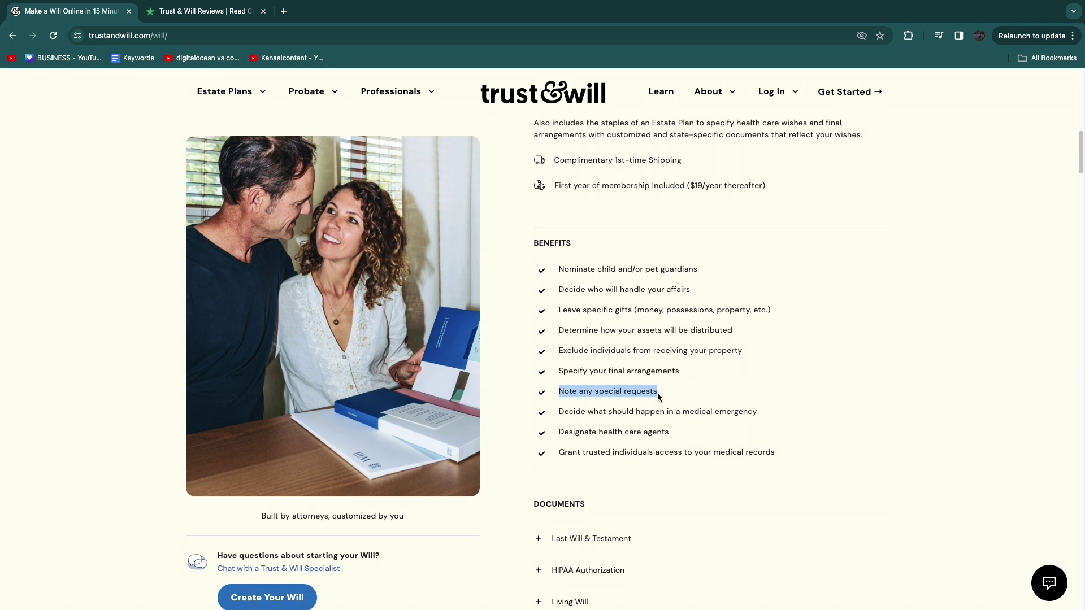
drag(565, 411, 758, 421)
drag(559, 433, 671, 433)
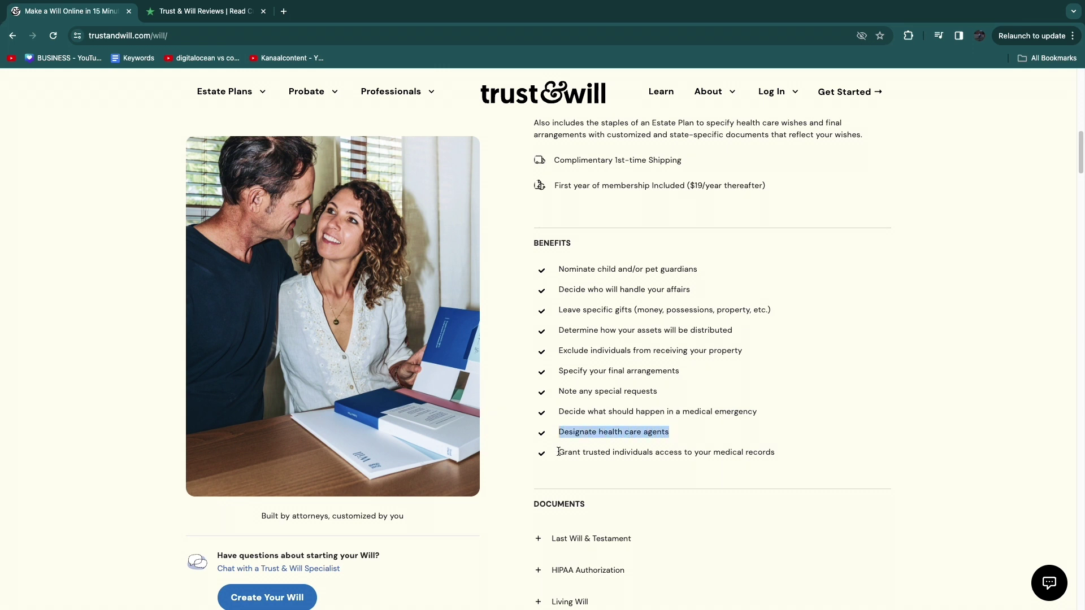
drag(558, 452, 765, 465)
click(833, 458)
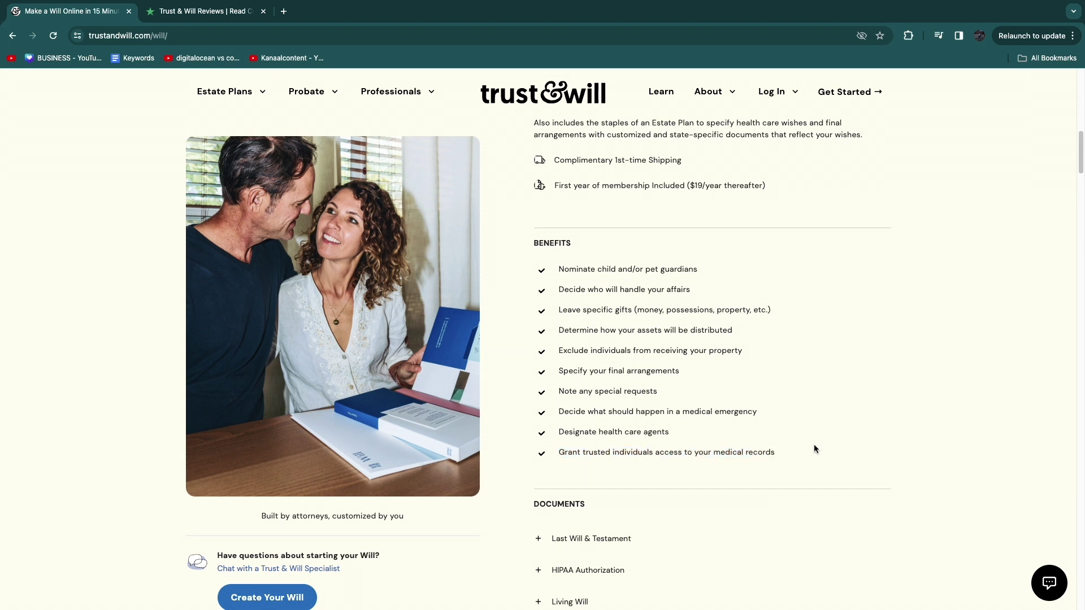
Scroll down to the Documents list, then back up toward the 'Make a Will online in minutes' heading
scroll(740, 451, down, 1)
scroll(672, 449, down, 3)
scroll(730, 428, down, 1)
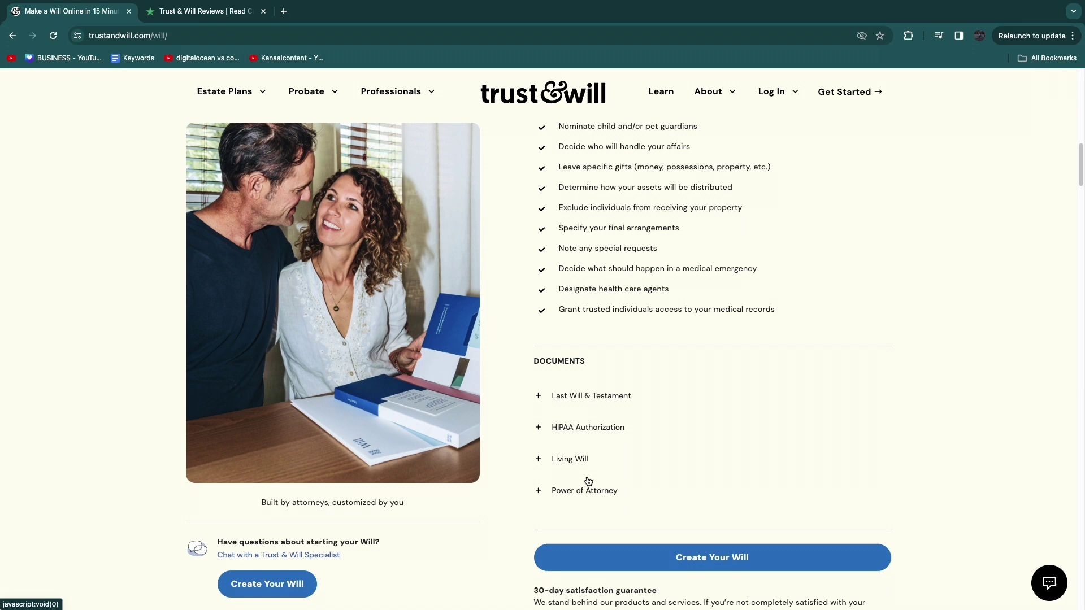
scroll(513, 473, down, 1)
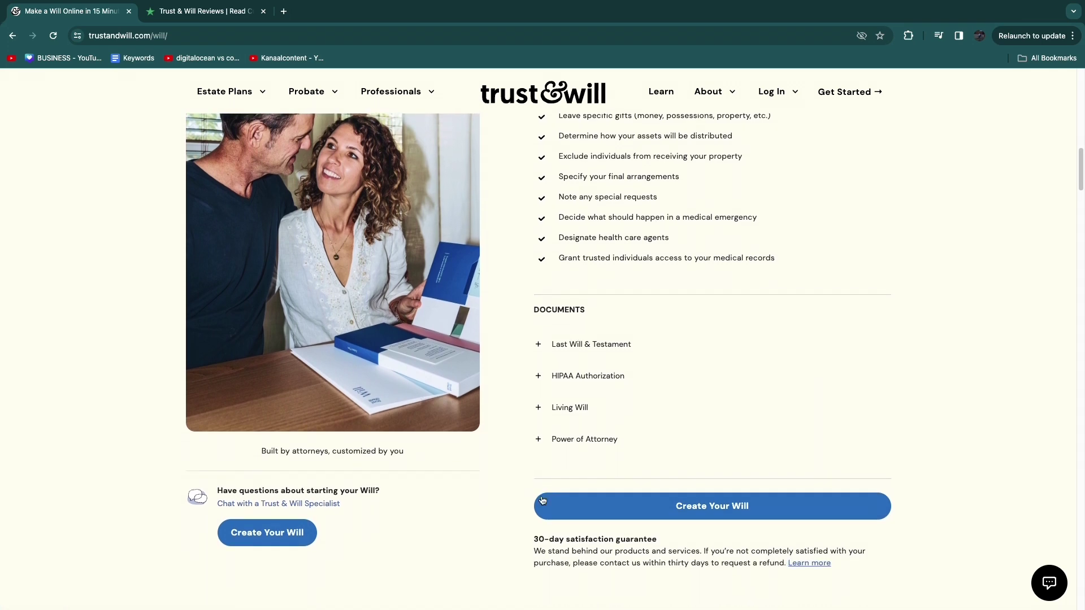
scroll(506, 483, down, 1)
scroll(496, 494, down, 1)
scroll(418, 462, down, 1)
scroll(418, 465, up, 8)
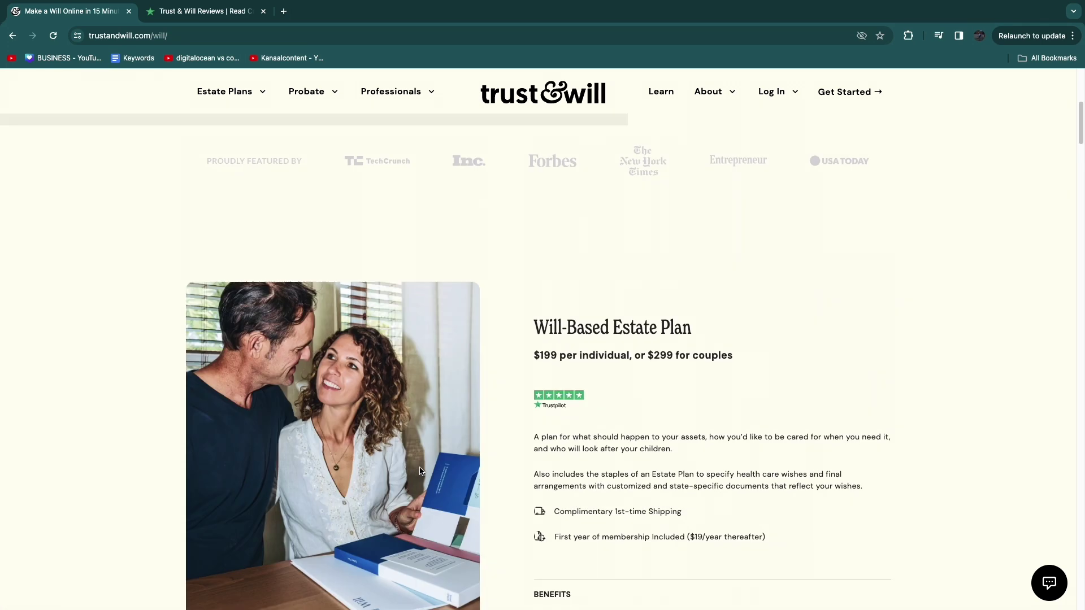
scroll(308, 335, up, 7)
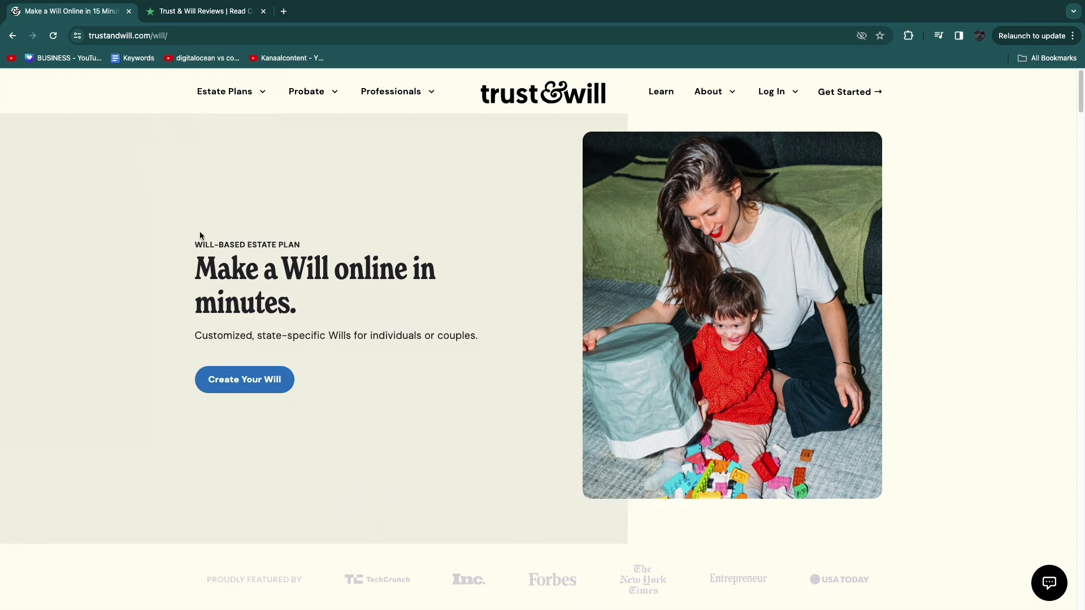
Switch to the Trust & Will reviews page on Trustpilot
click(187, 14)
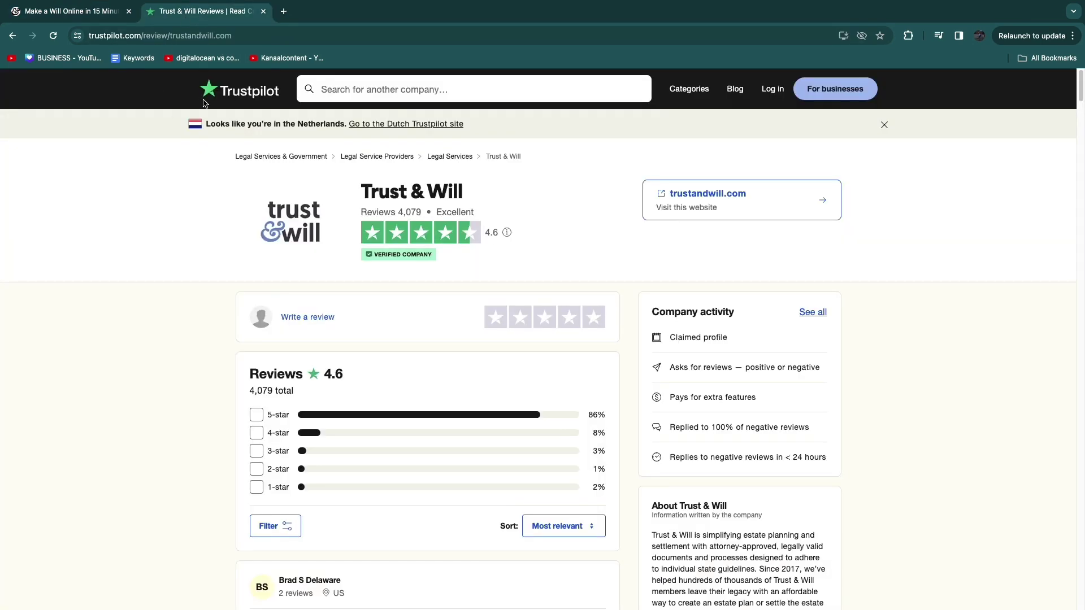
drag(351, 197, 403, 220)
click(400, 219)
scroll(419, 217, down, 3)
scroll(458, 199, up, 3)
Check the 4.6 rating details, then return to the will-making page
click(491, 237)
click(147, 257)
click(70, 11)
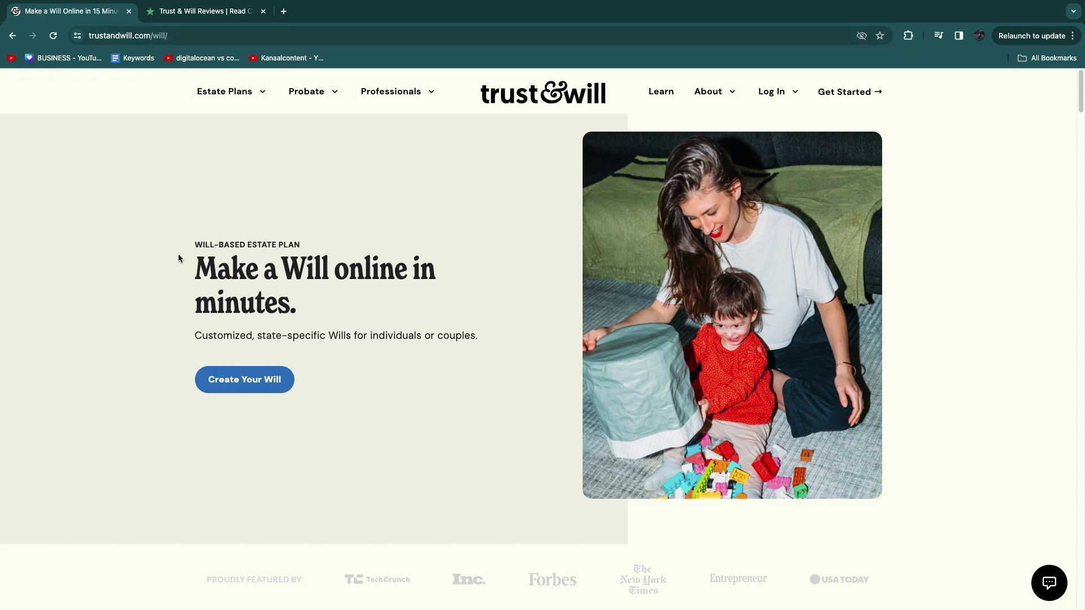
Start creating a will and sign up with a Google account, reaching the Terms of Service prompt
click(247, 380)
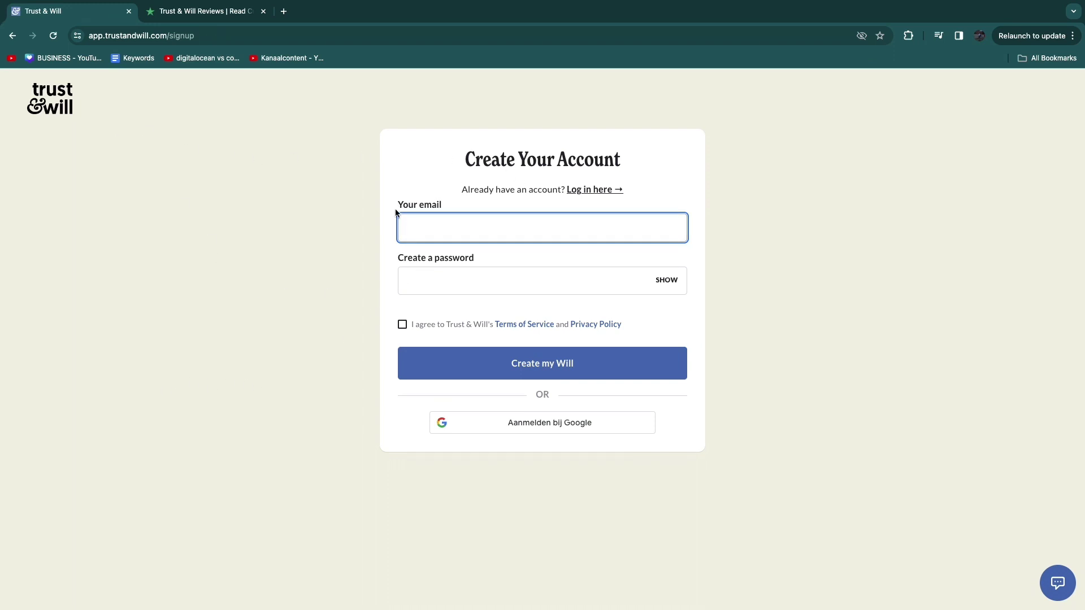
click(423, 209)
click(435, 257)
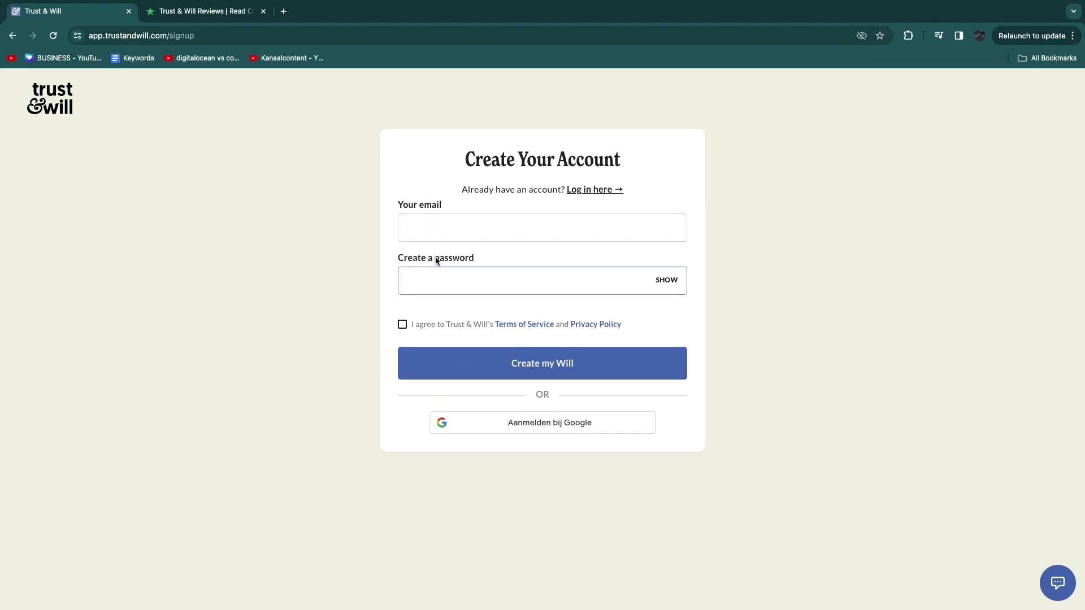
click(498, 443)
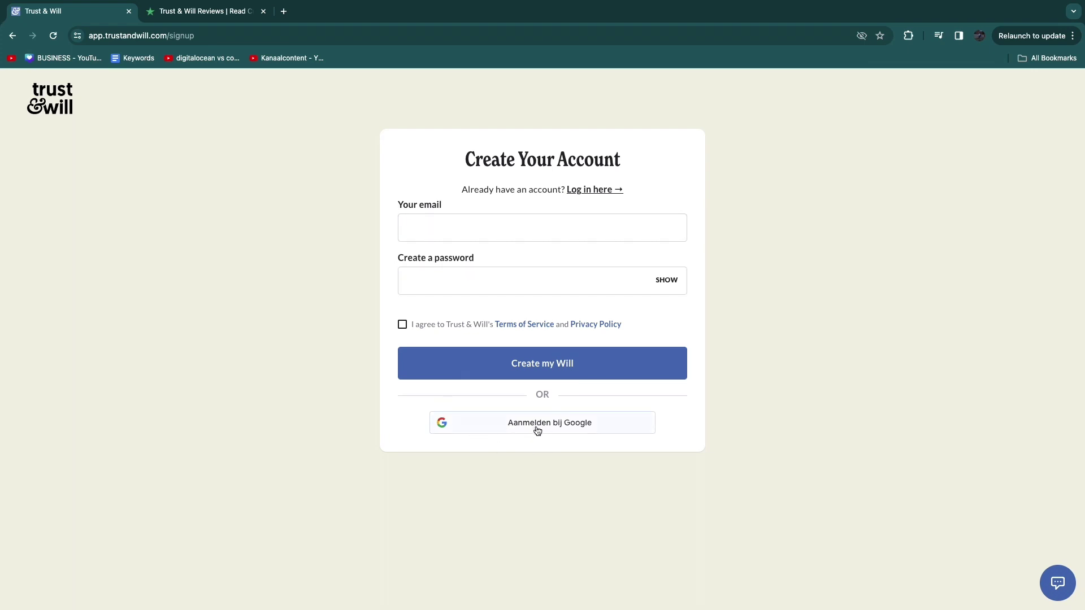
click(564, 423)
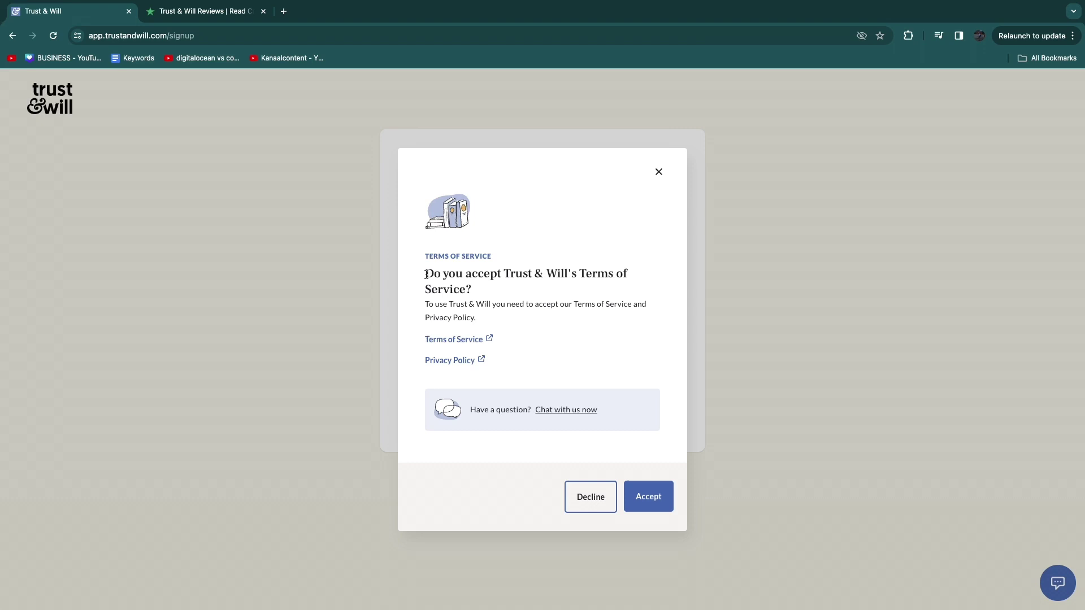
mouse_move(426, 274)
mouse_down()
mouse_move(584, 277)
mouse_move(572, 275)
mouse_up()
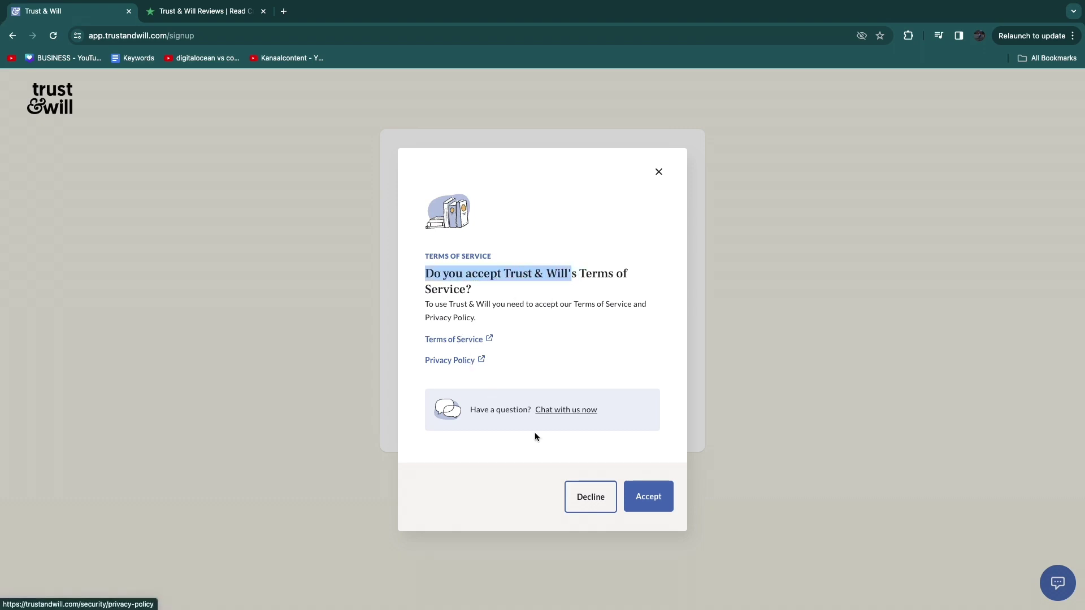
click(646, 497)
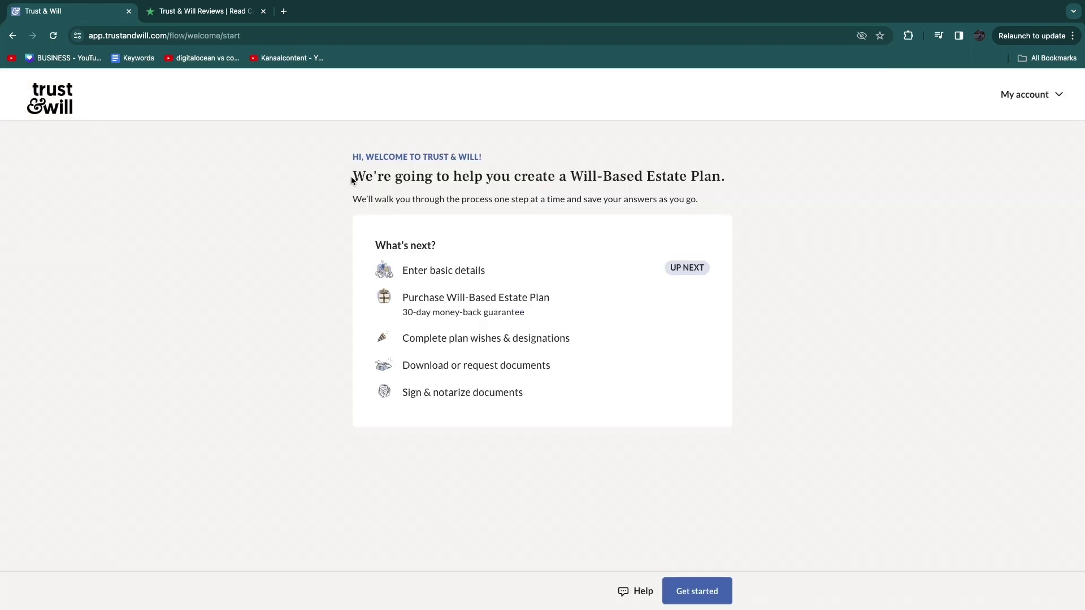
drag(351, 180, 744, 177)
drag(354, 199, 721, 199)
click(727, 201)
drag(402, 273, 489, 273)
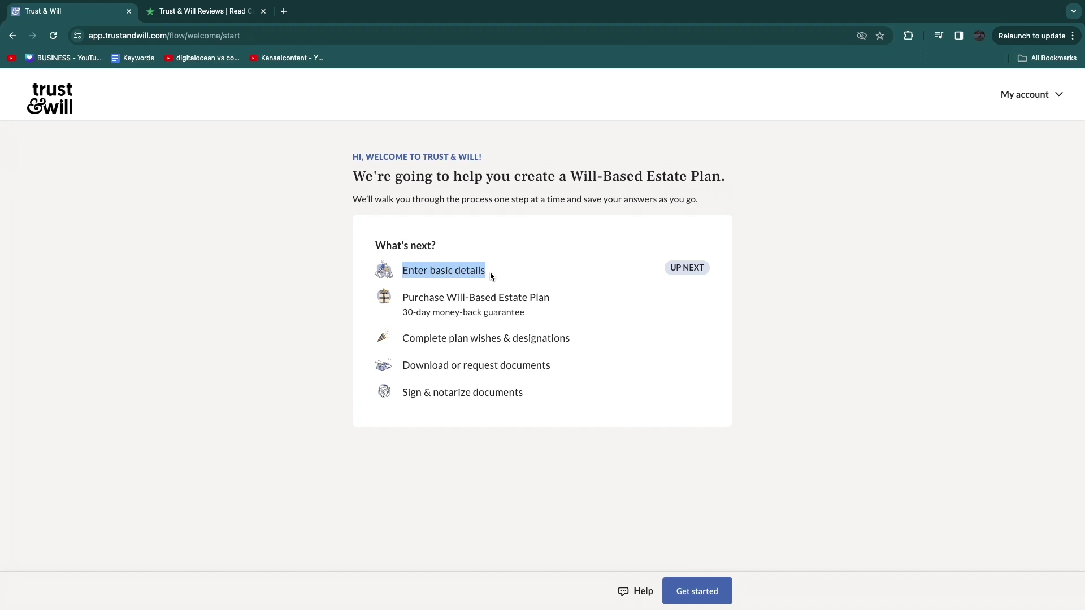
mouse_move(403, 299)
mouse_down()
mouse_move(534, 300)
mouse_move(540, 318)
mouse_up()
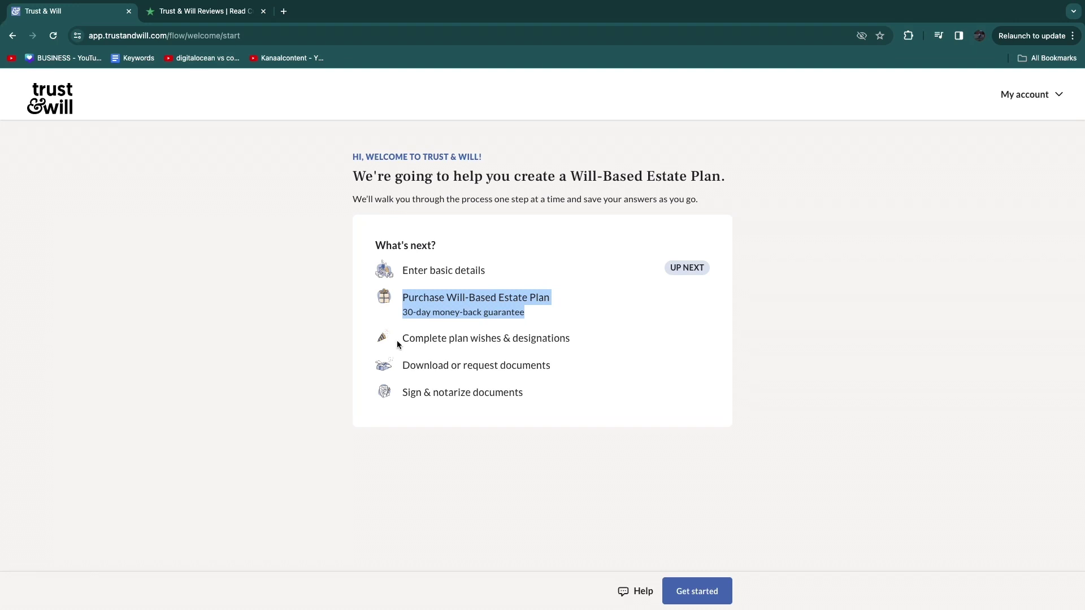
drag(397, 344, 572, 340)
drag(403, 368, 538, 368)
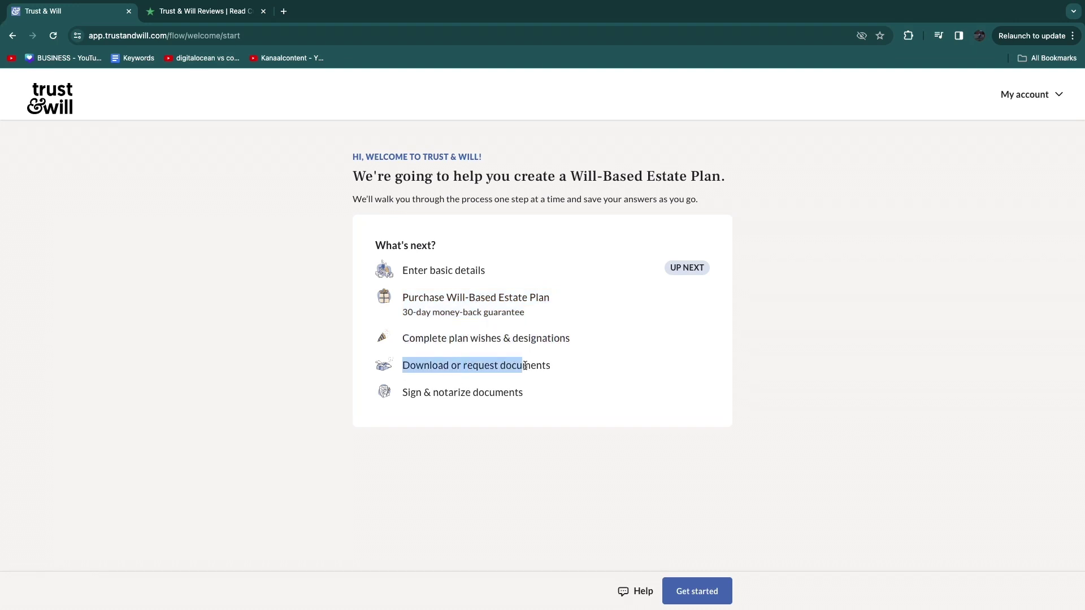
drag(404, 394, 510, 392)
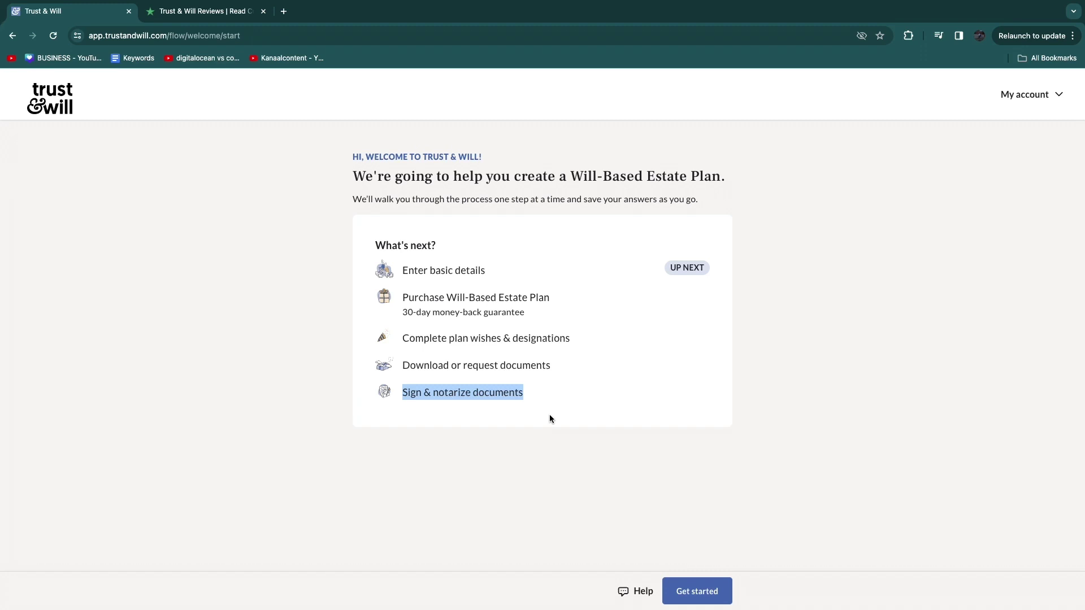
Start the questionnaire and get past the intro about dying without a Will
click(692, 594)
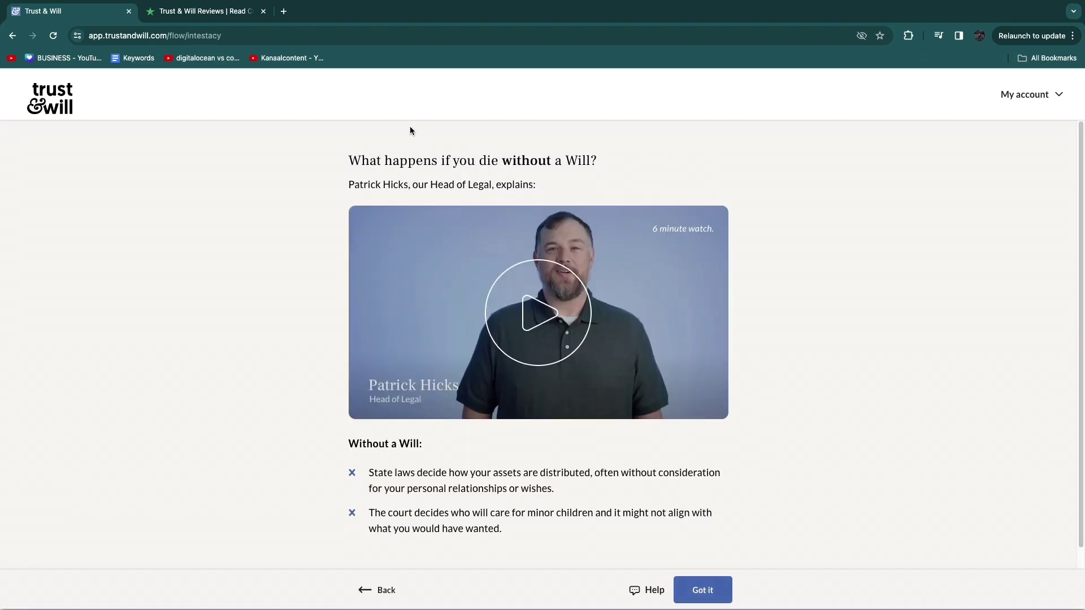
drag(344, 161, 593, 163)
click(323, 195)
scroll(486, 402, down, 1)
drag(368, 451, 544, 516)
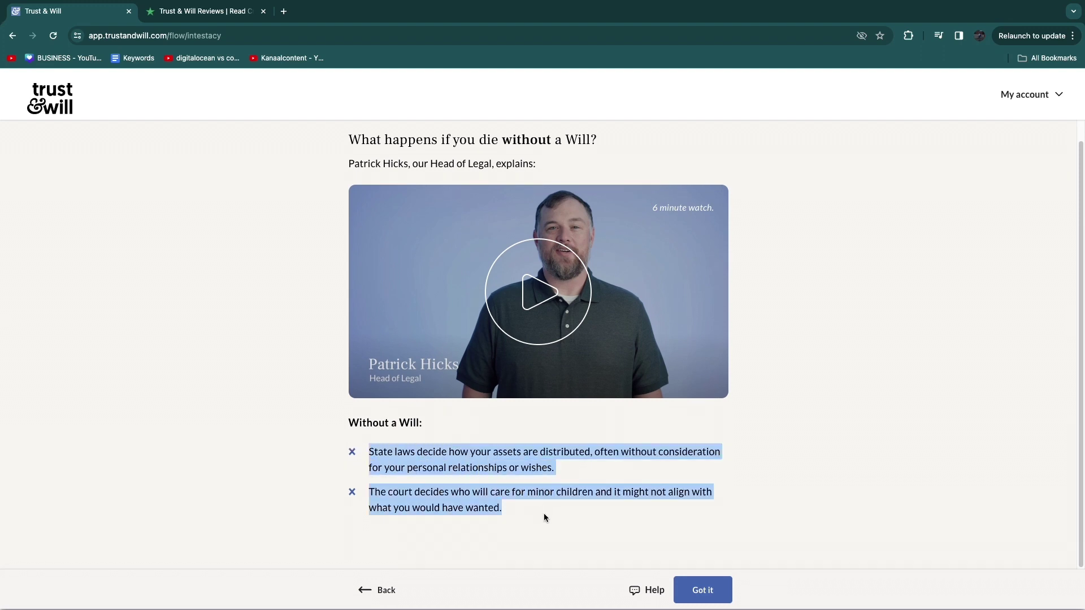
click(704, 591)
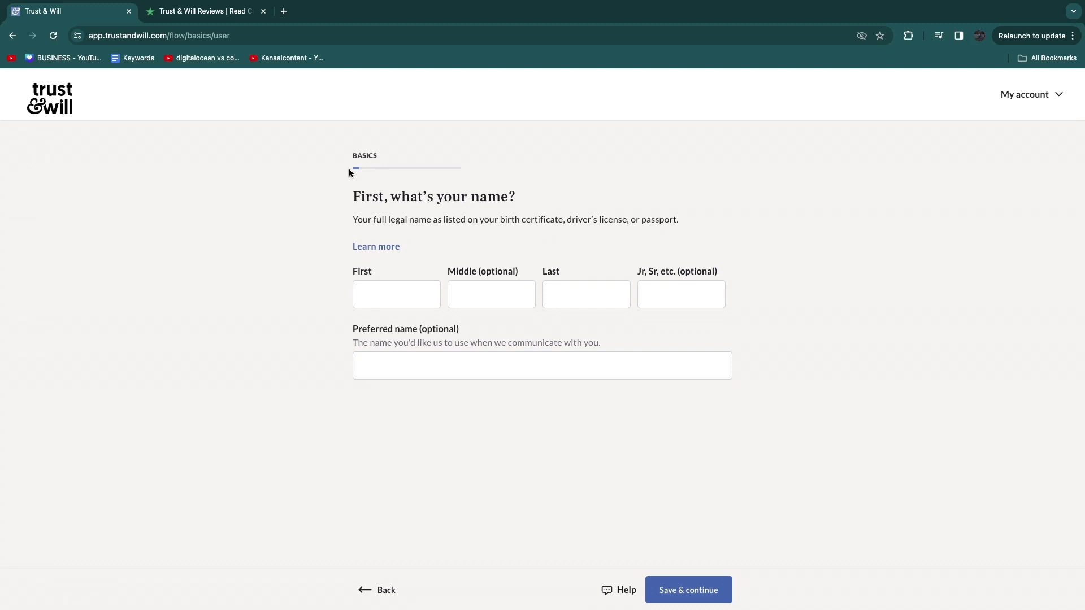
Save the entered name and fill in the date of birth
click(695, 590)
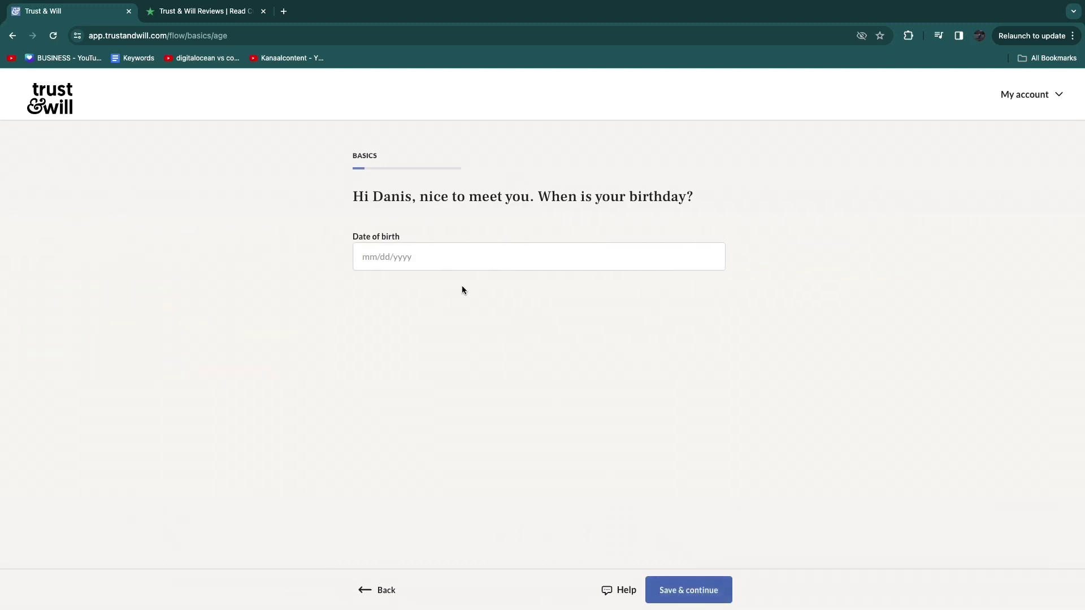
click(490, 262)
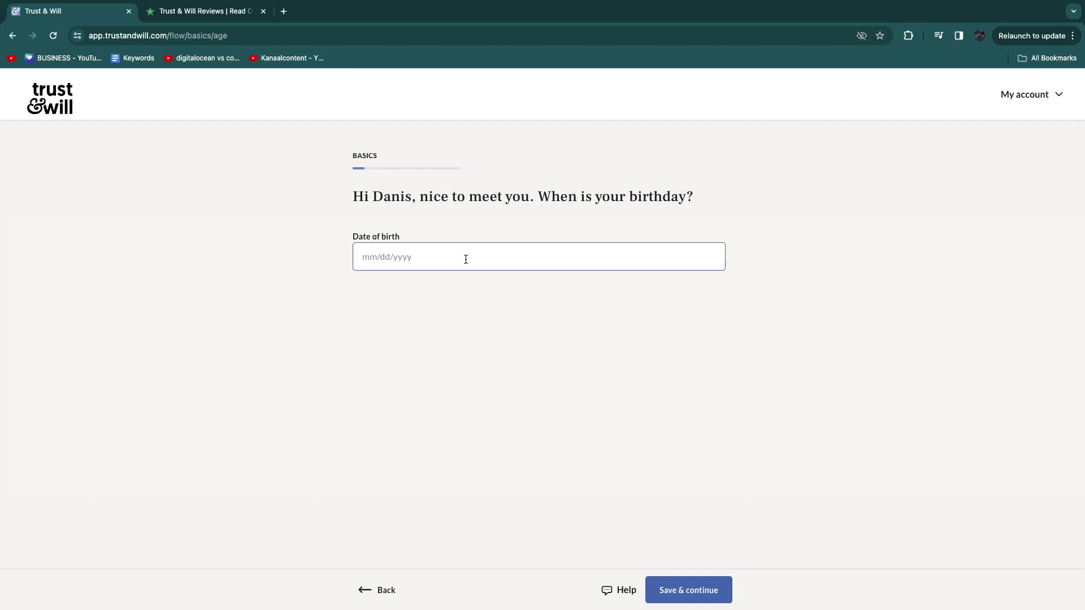
drag(353, 196, 570, 204)
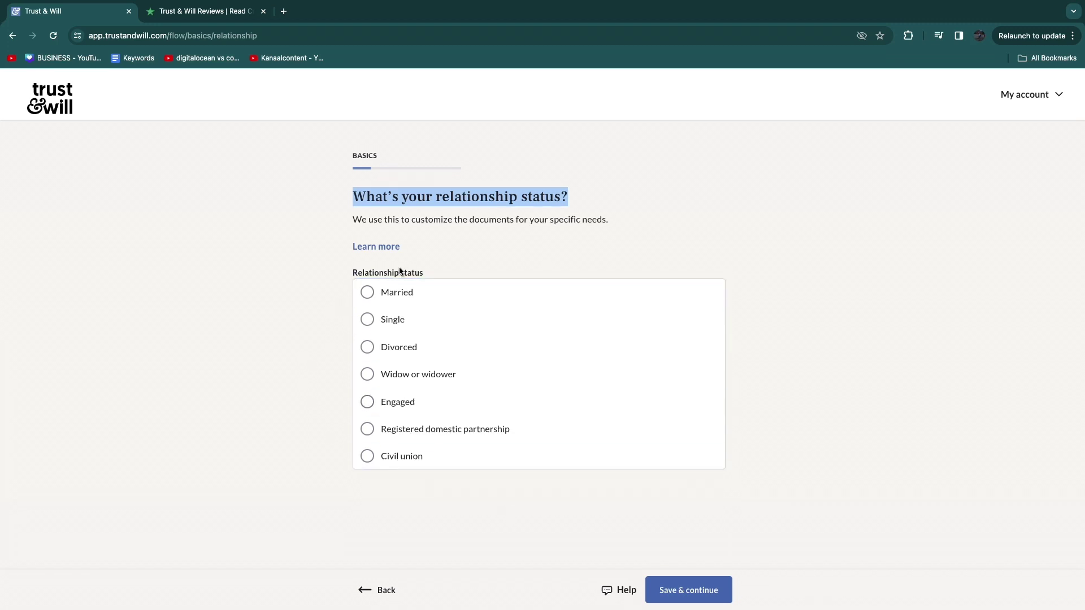
Answer Married for relationship status and Yes to having children
click(467, 296)
drag(355, 198, 495, 202)
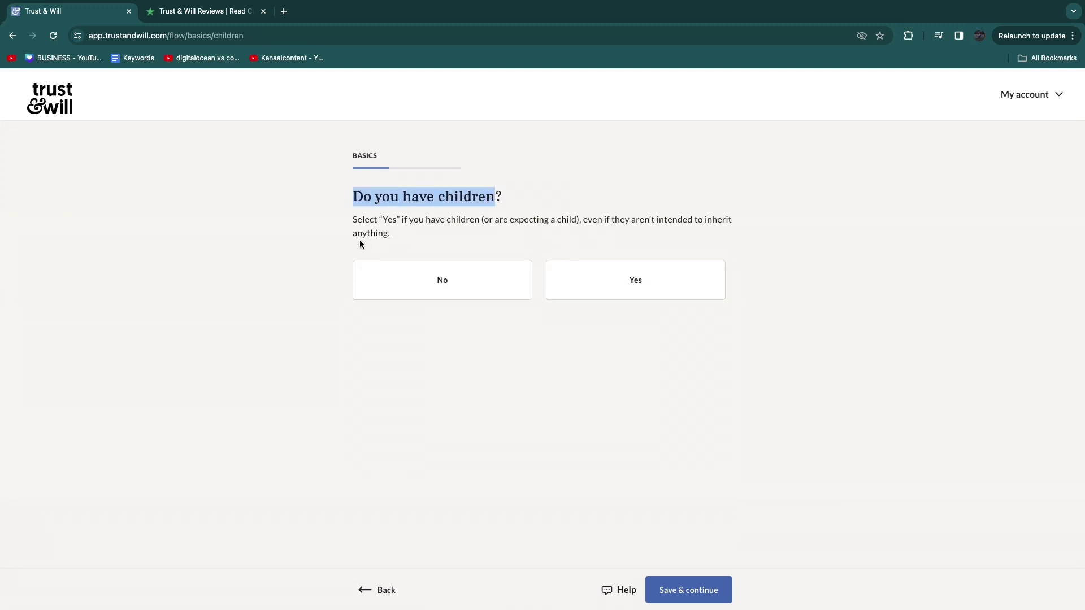
mouse_move(353, 219)
mouse_down()
mouse_move(571, 221)
mouse_move(526, 231)
mouse_up()
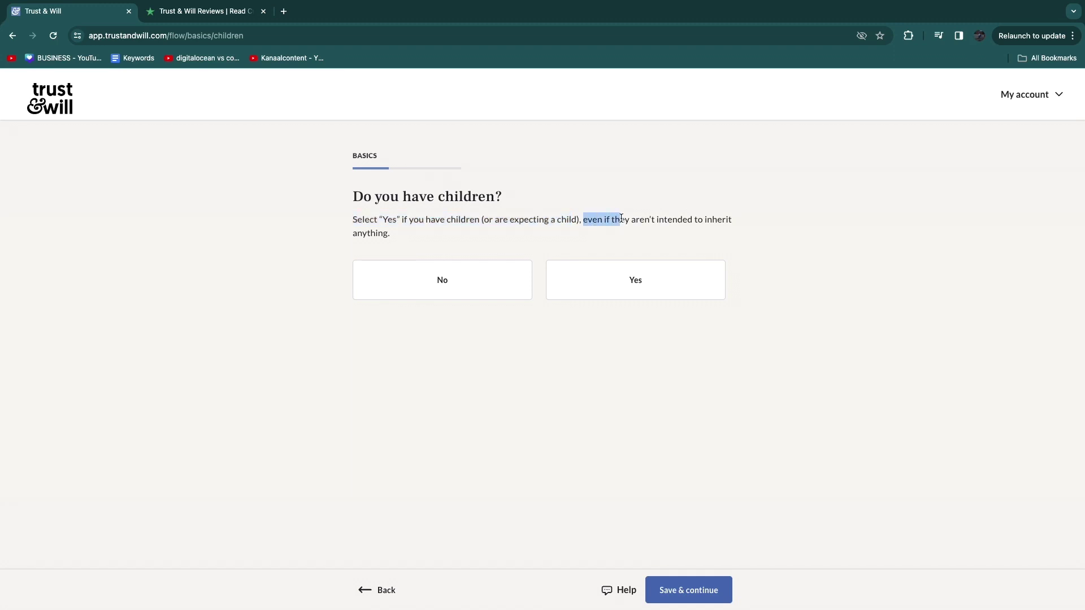
click(543, 235)
click(621, 282)
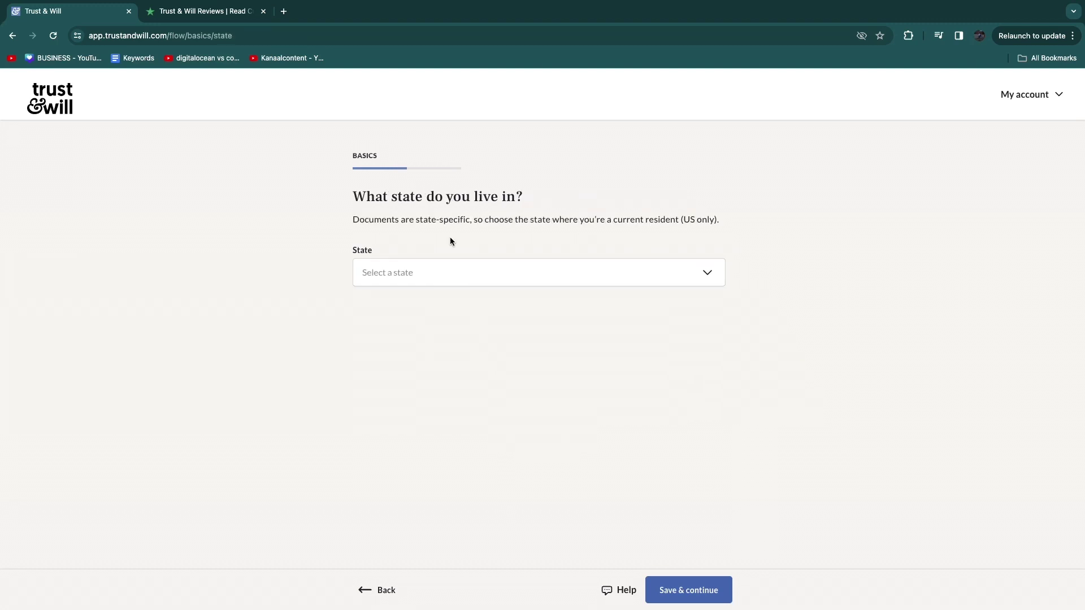
Choose California as the state of residence and save it
drag(357, 197, 519, 198)
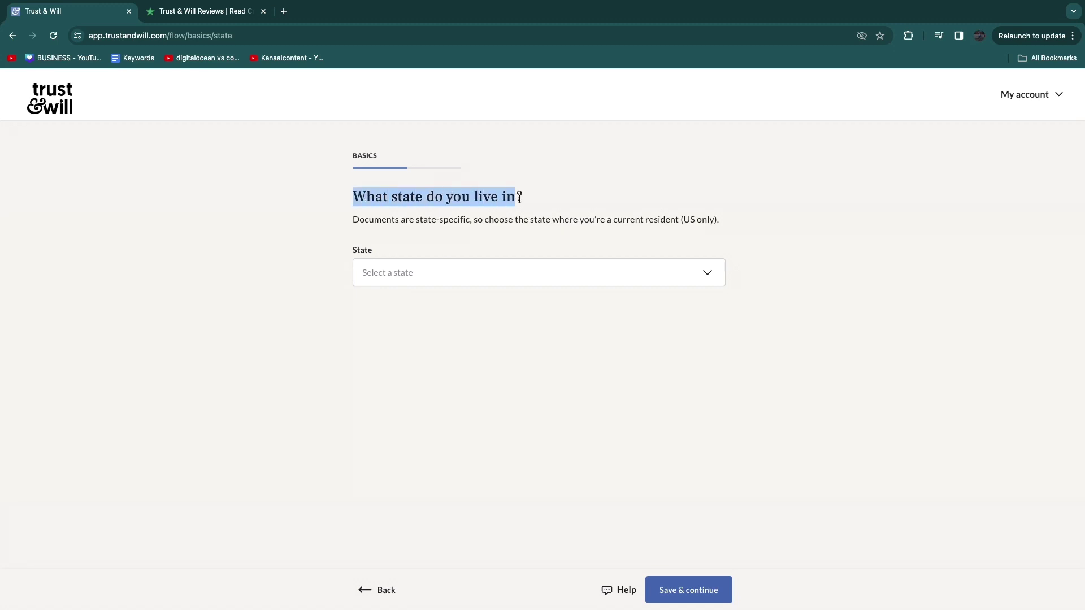
click(557, 206)
click(469, 277)
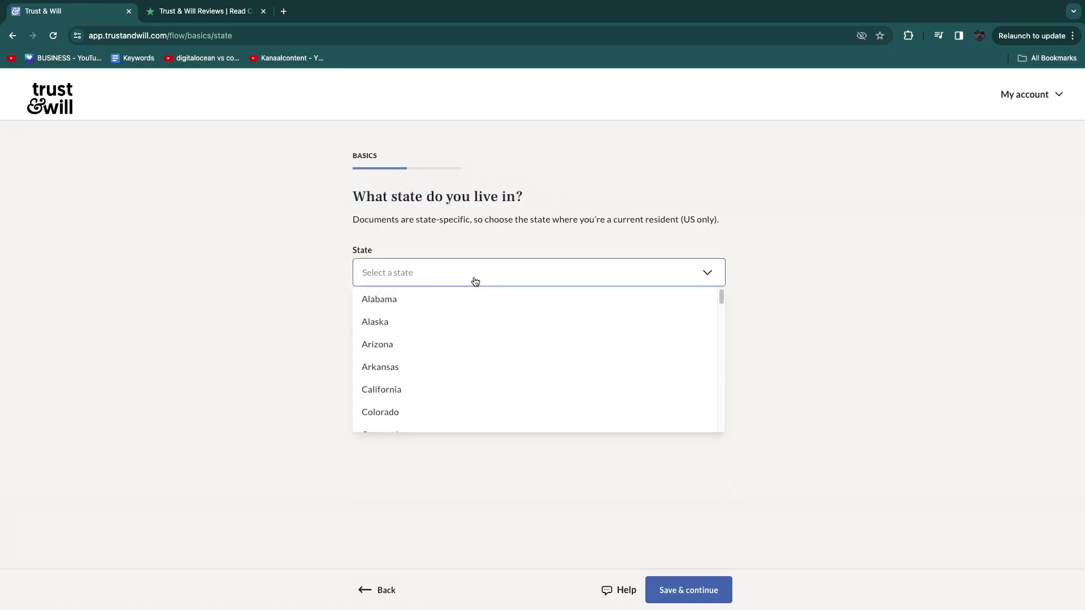
click(397, 387)
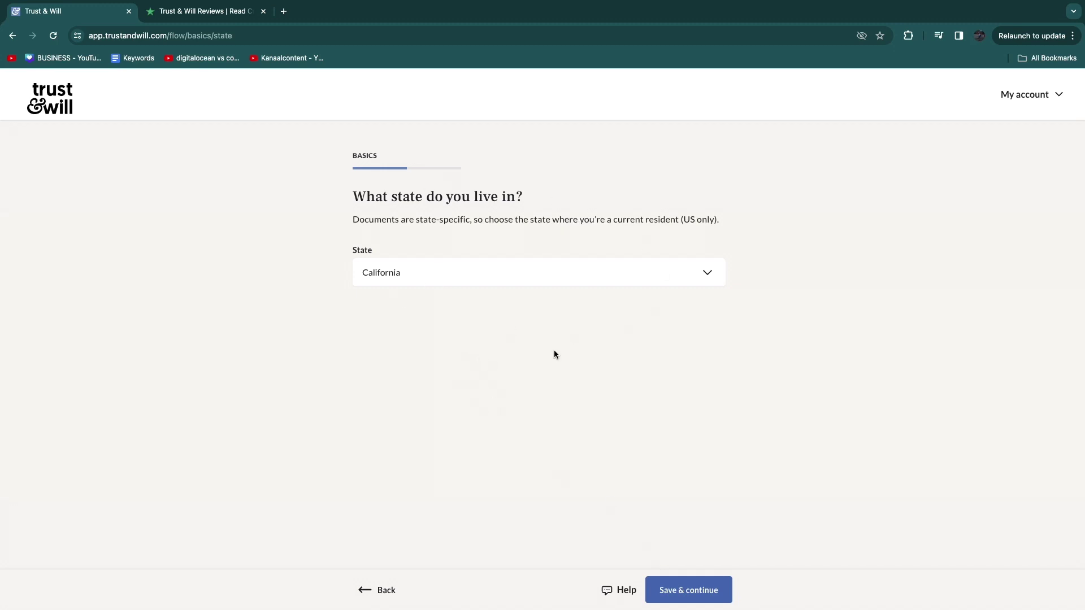
click(672, 592)
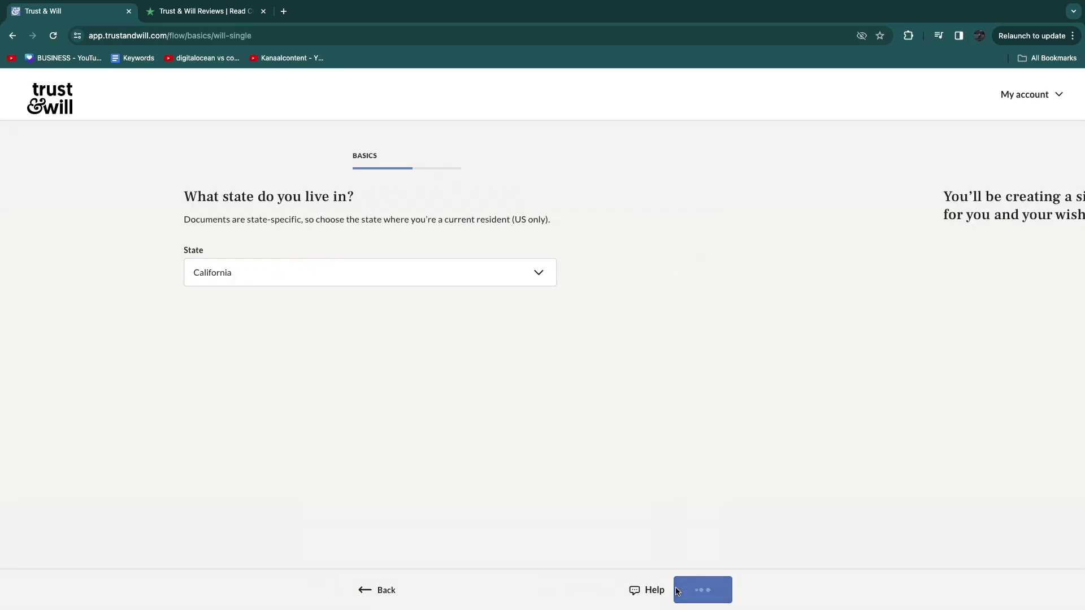
mouse_move(354, 197)
mouse_down()
mouse_move(561, 196)
mouse_move(525, 224)
mouse_up()
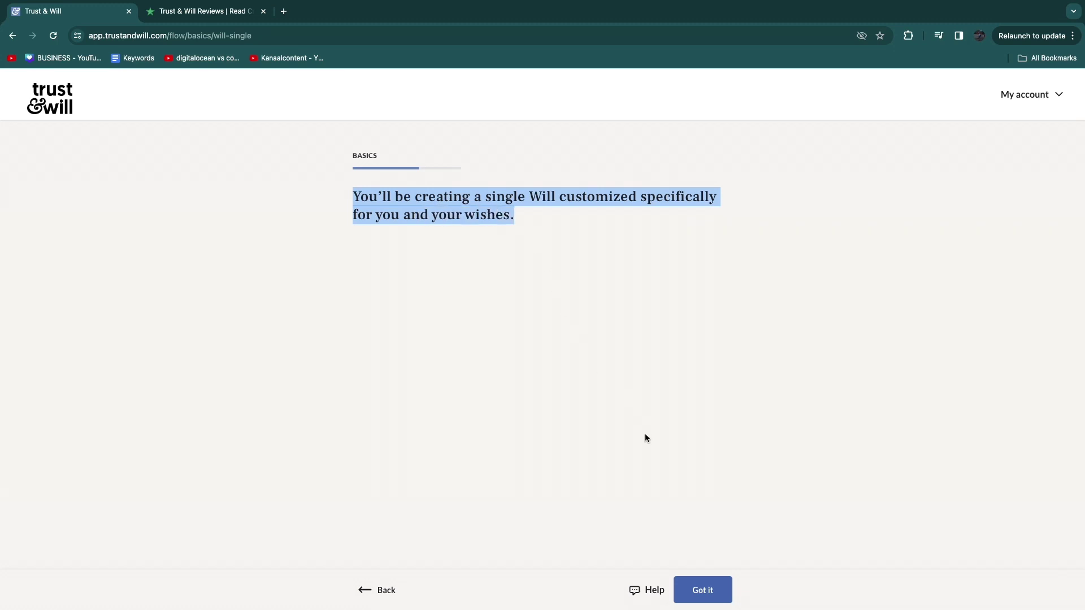
Continue past the single-Will note to the one-year Attorney Support offer
click(702, 591)
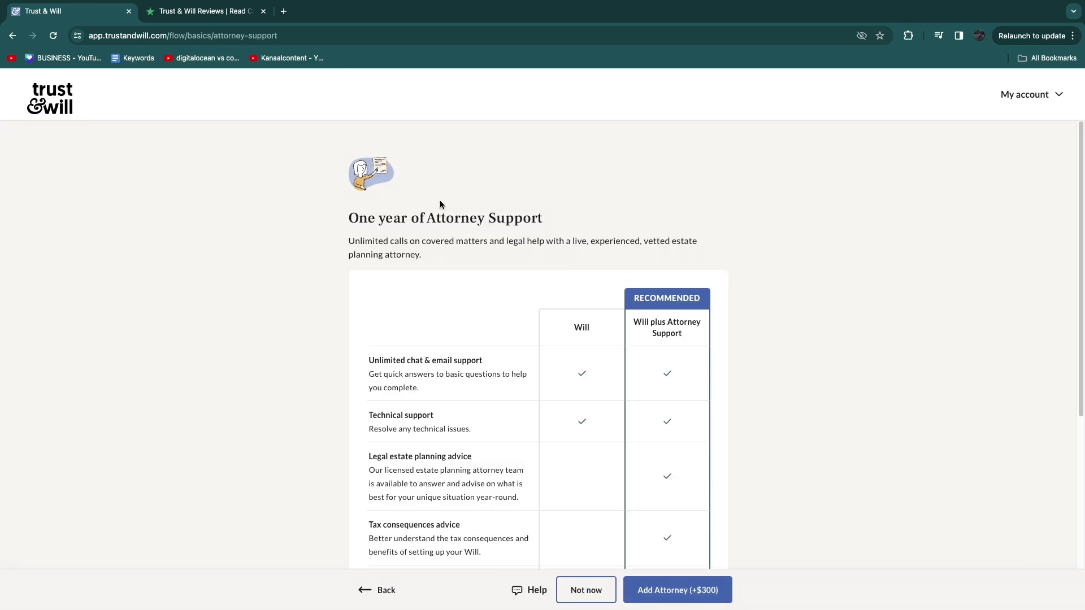
drag(327, 223, 565, 220)
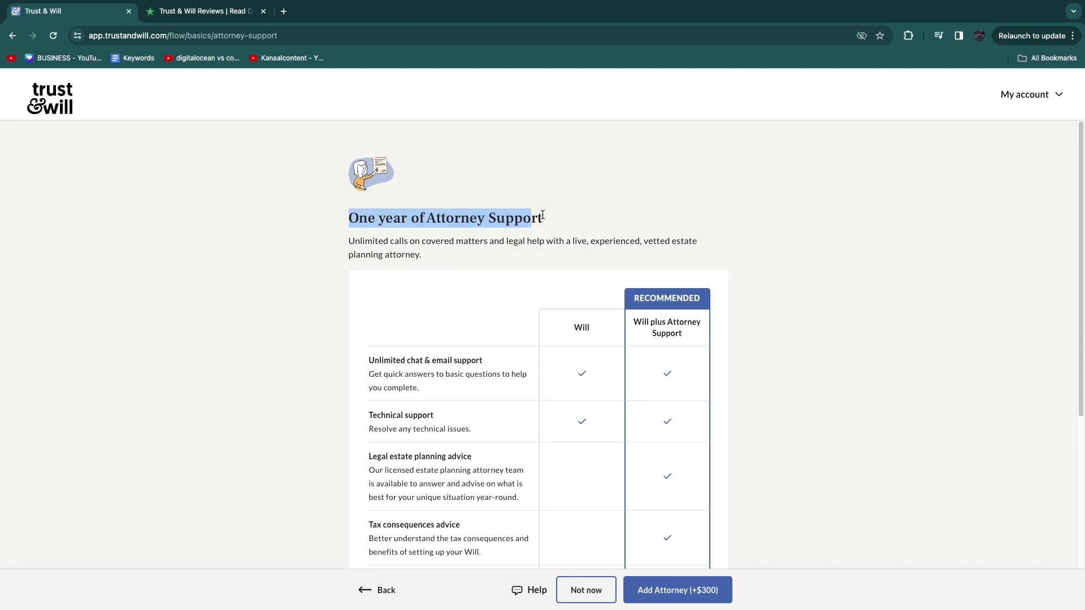
drag(347, 242, 479, 251)
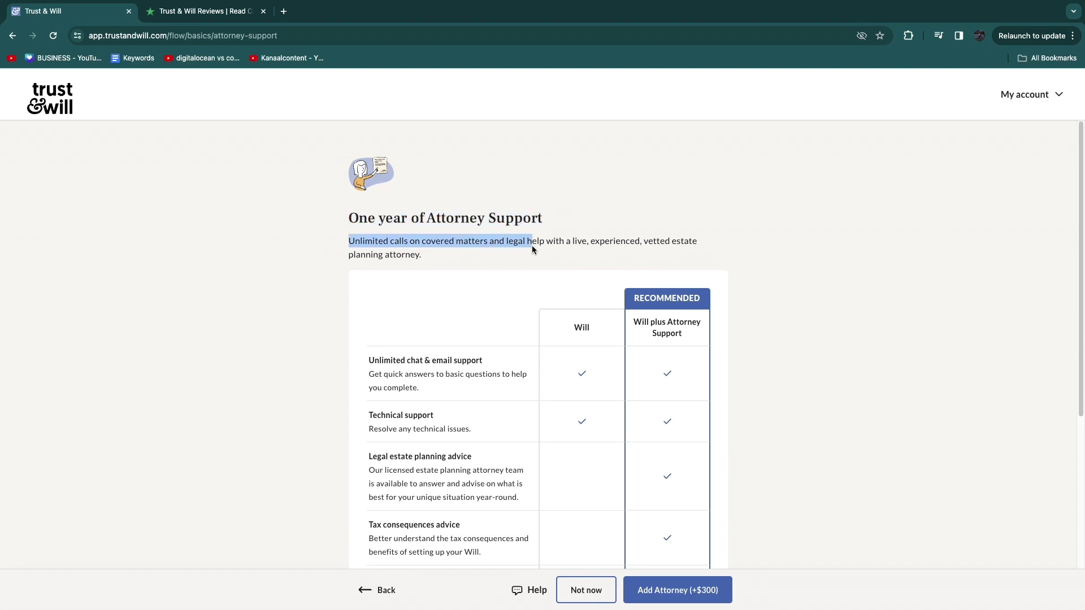
mouse_move(588, 248)
mouse_down()
mouse_move(624, 250)
mouse_move(502, 244)
mouse_move(402, 258)
mouse_up()
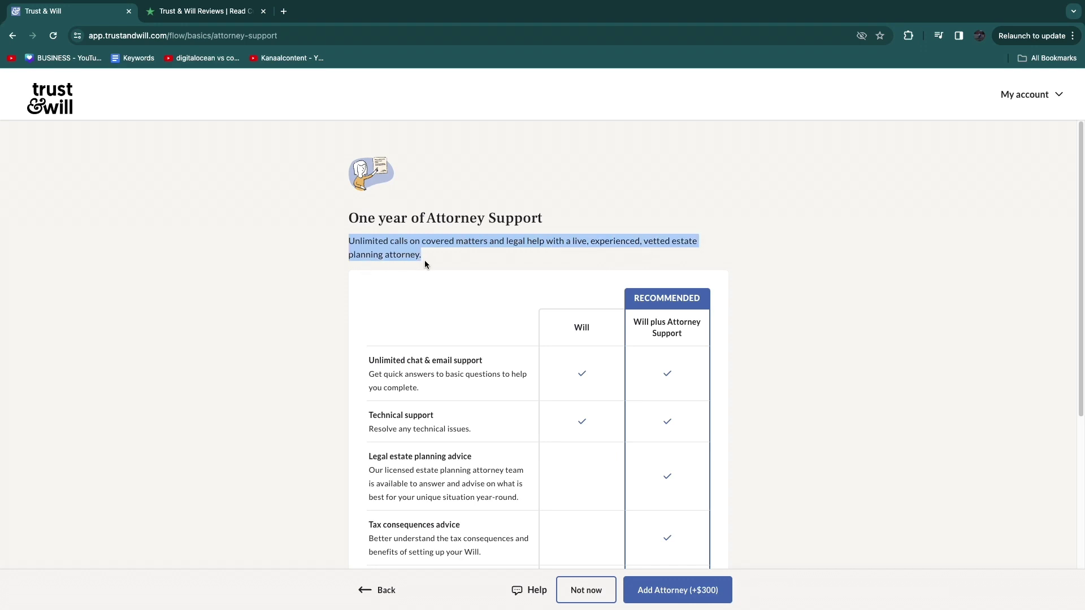
click(229, 265)
scroll(228, 265, down, 1)
Review the Will vs. Will-plus-attorney comparison features and the +$300 price
double_click(582, 306)
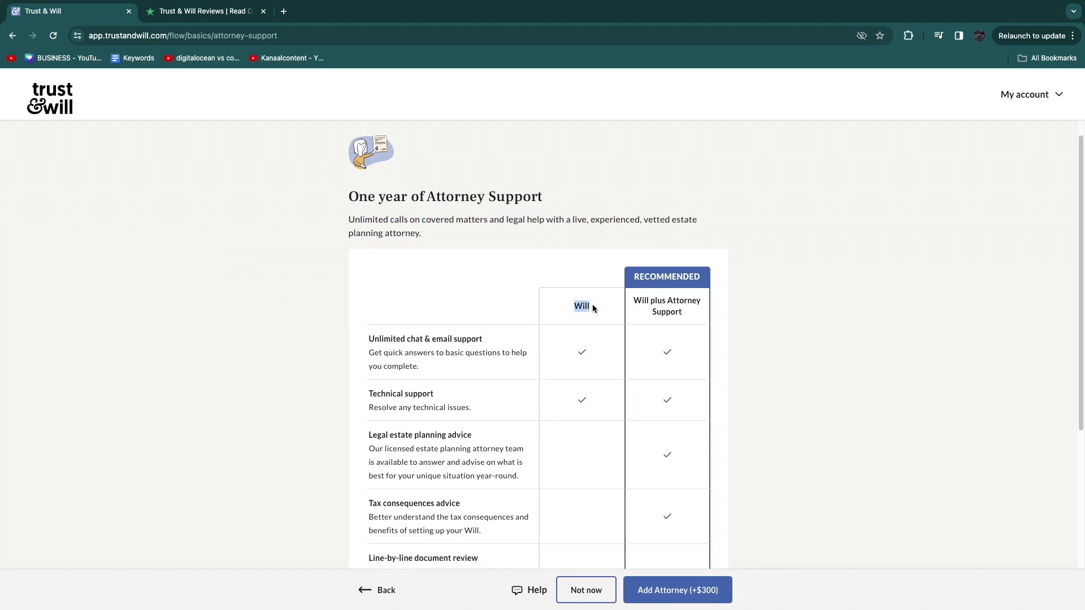
drag(369, 339, 484, 352)
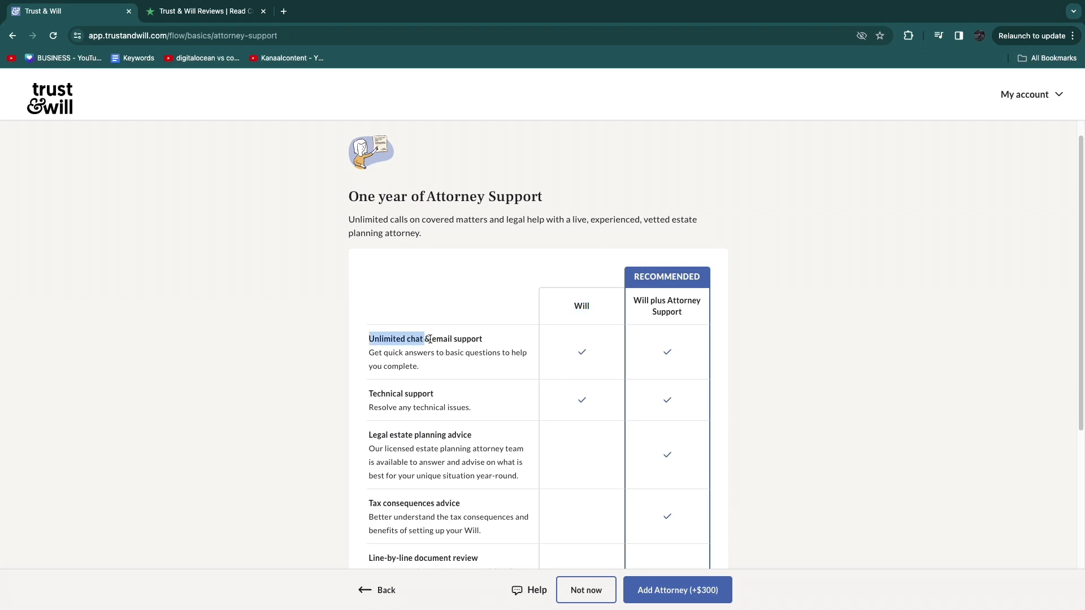
drag(369, 394, 442, 392)
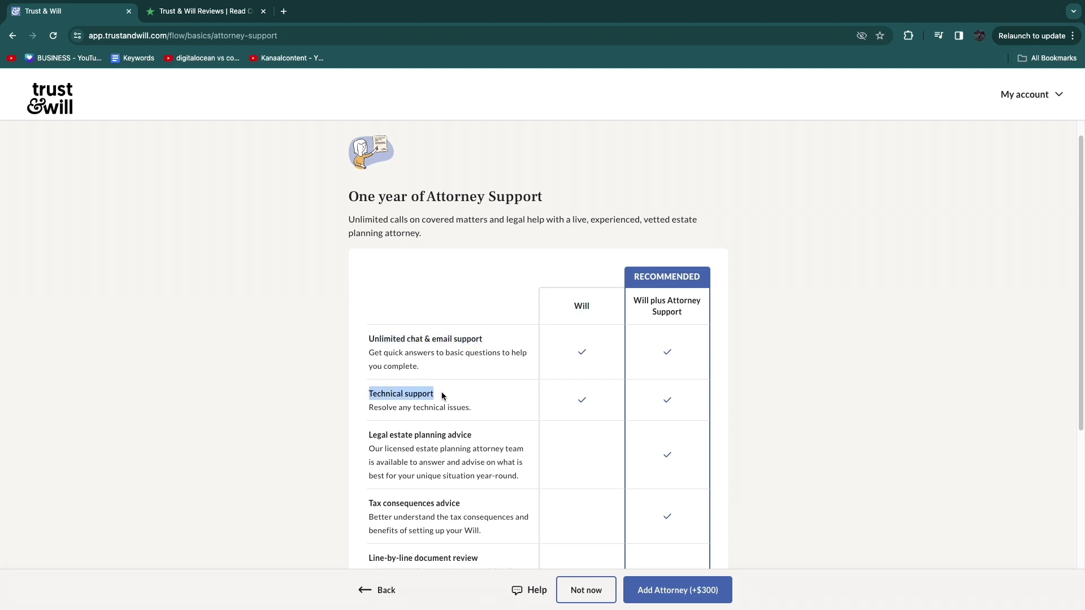
click(314, 394)
scroll(738, 317, down, 2)
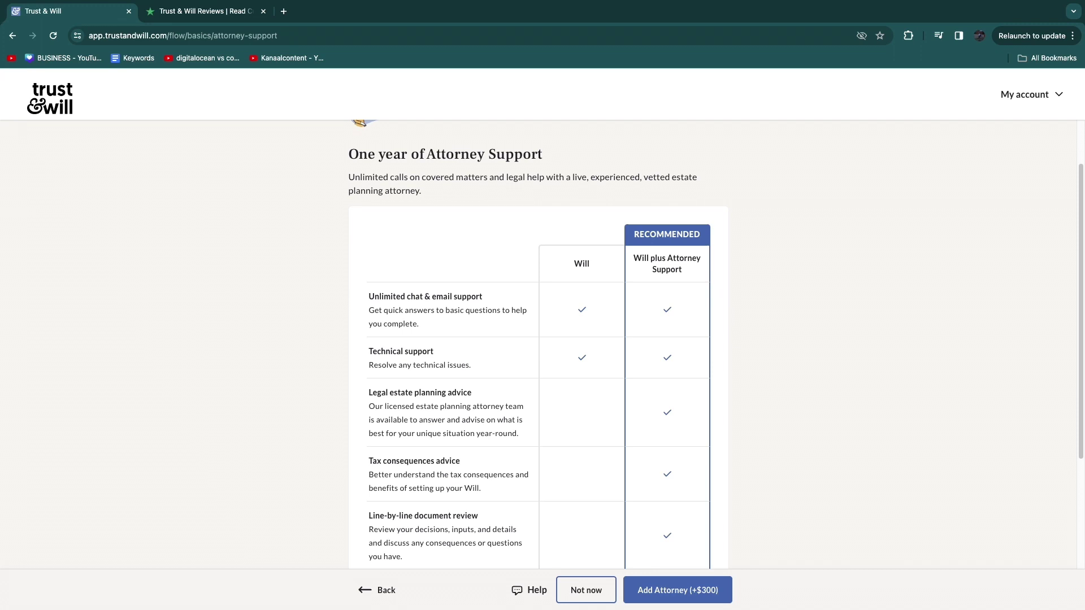
scroll(621, 320, down, 1)
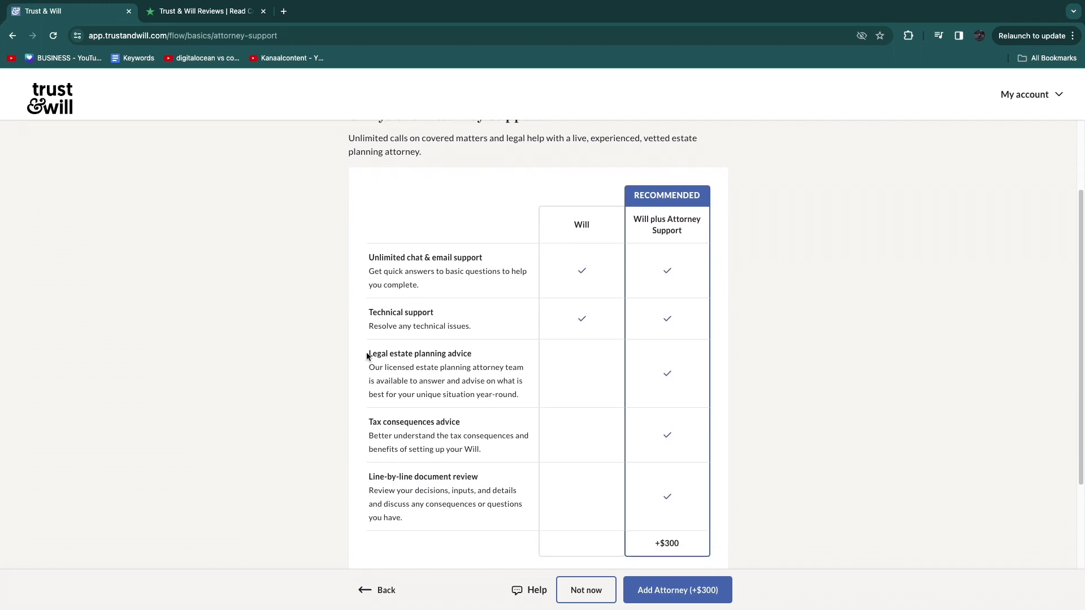
drag(367, 353, 476, 356)
scroll(305, 354, down, 5)
drag(368, 298, 469, 304)
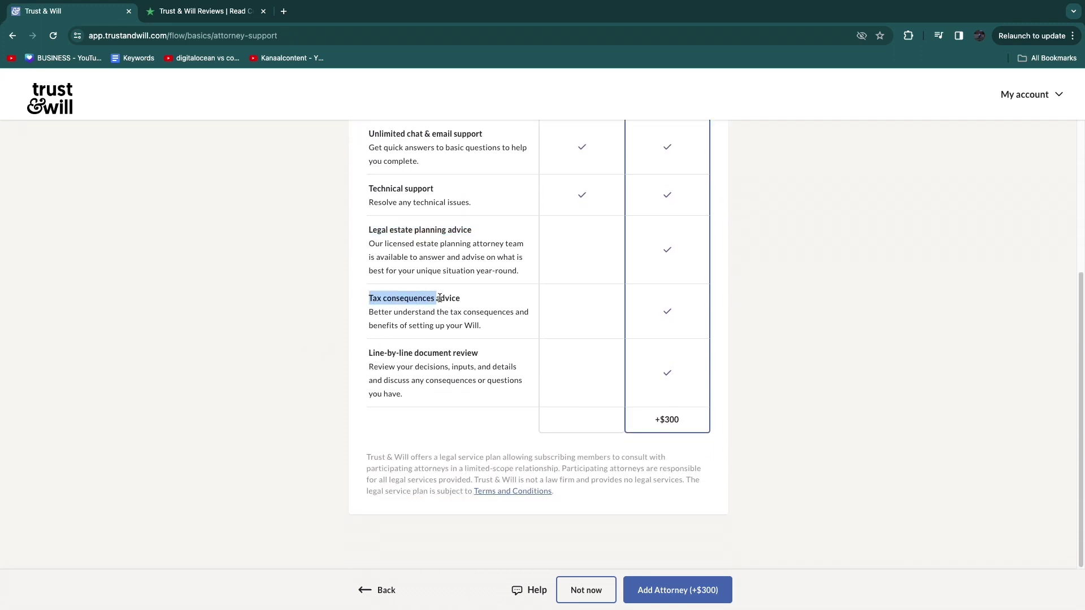
drag(368, 353, 479, 353)
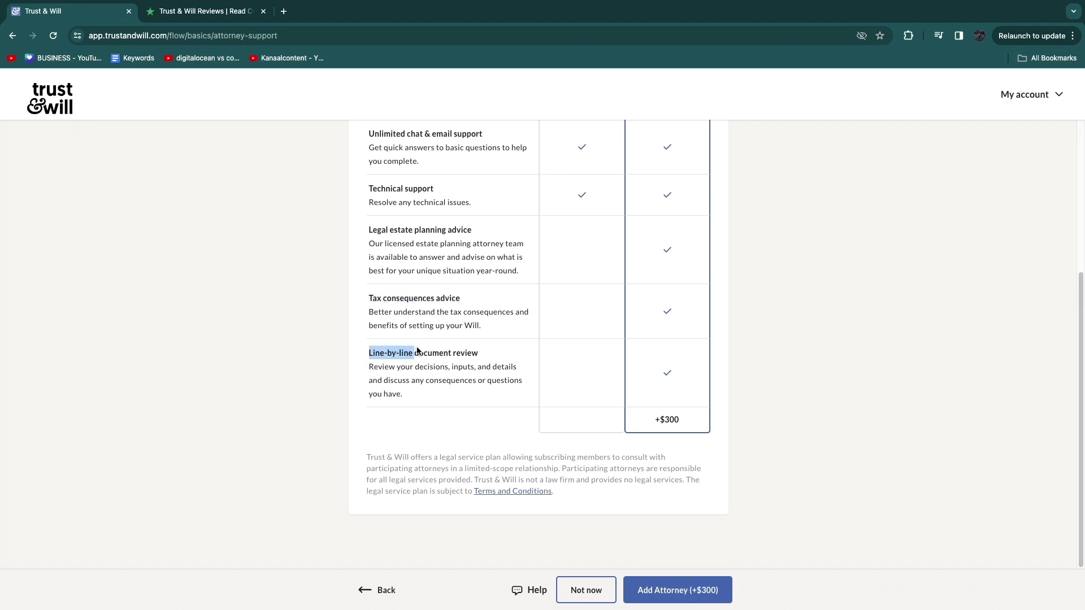
drag(652, 427, 694, 427)
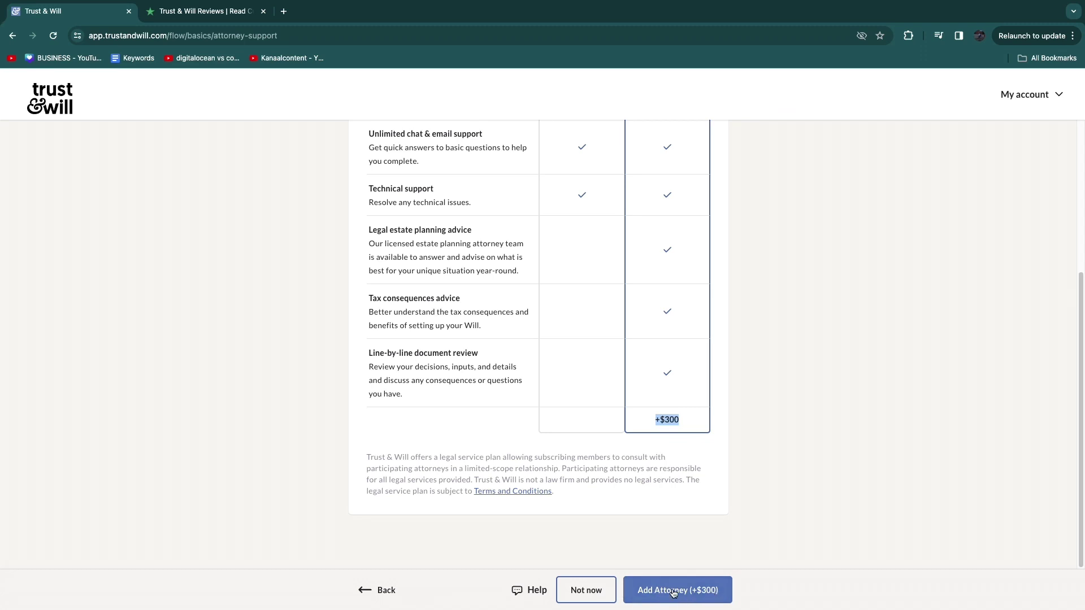
Decline Attorney Support and continue past the phone number step left blank
click(565, 592)
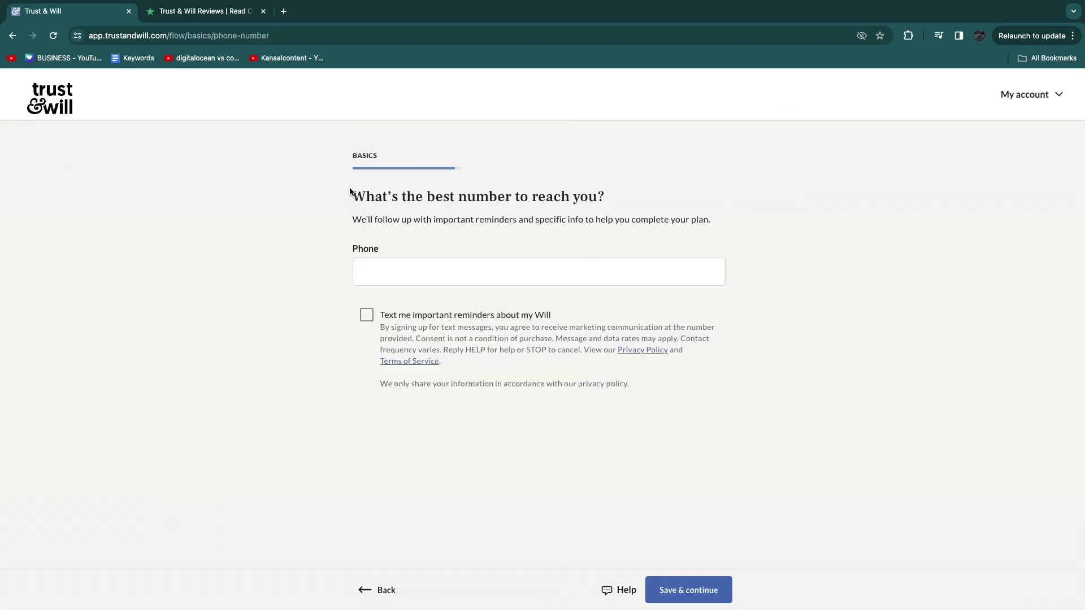
click(503, 272)
key(Return)
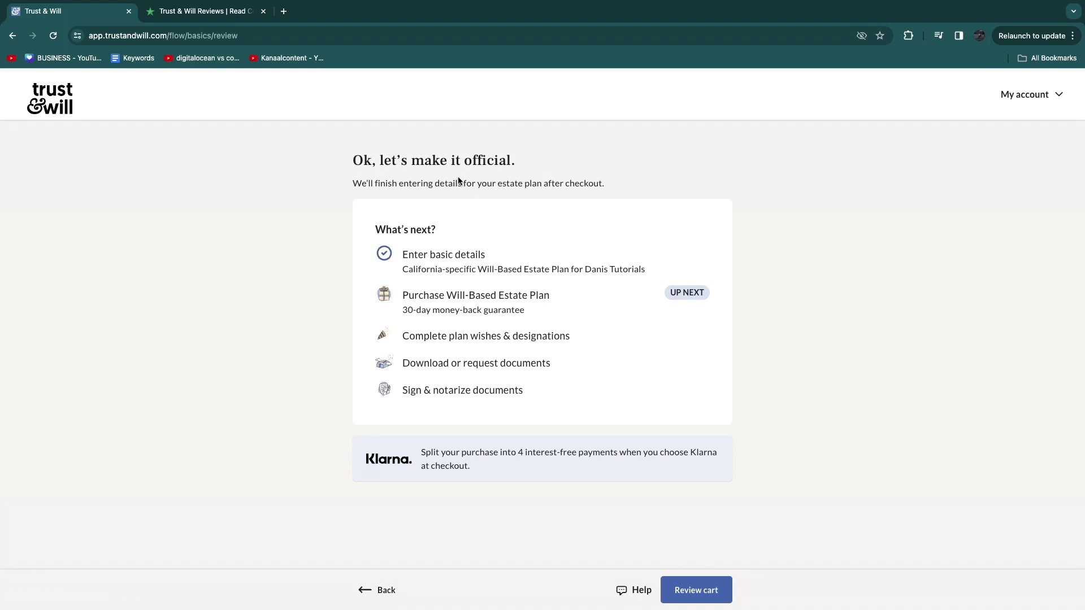
Review the 'Ok, let's make it official' next steps and 30-day money-back guarantee
drag(351, 160, 538, 165)
click(349, 220)
drag(356, 183, 525, 191)
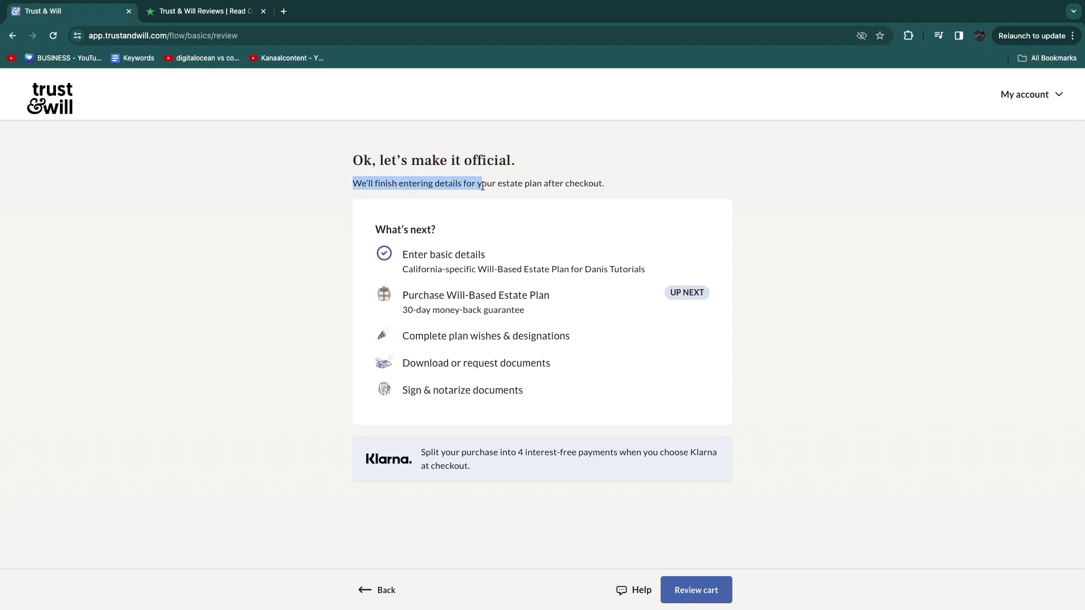
drag(566, 188, 622, 185)
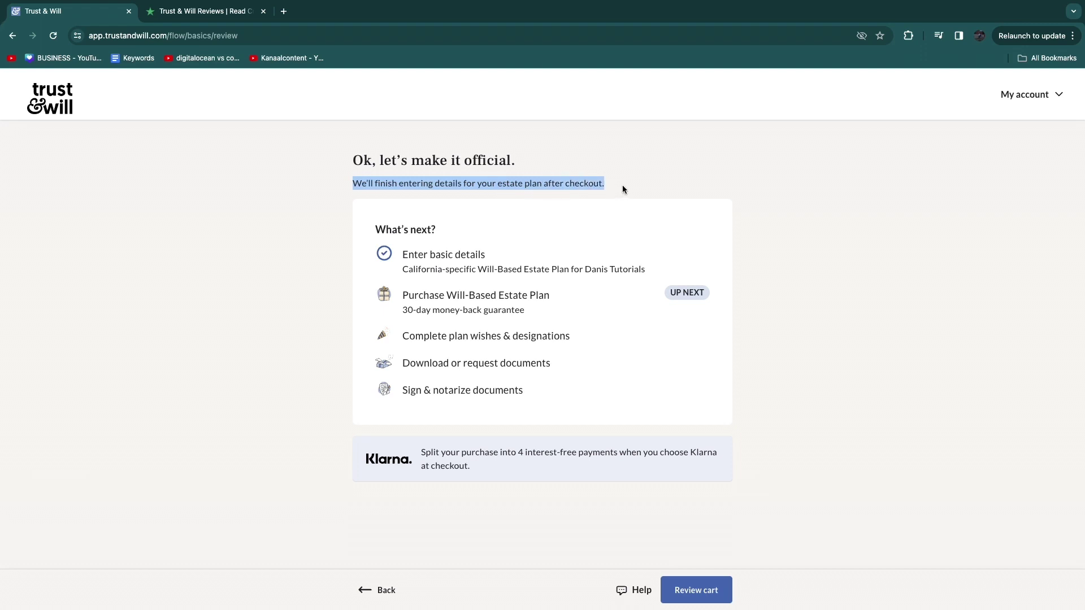
click(411, 278)
drag(407, 297, 556, 303)
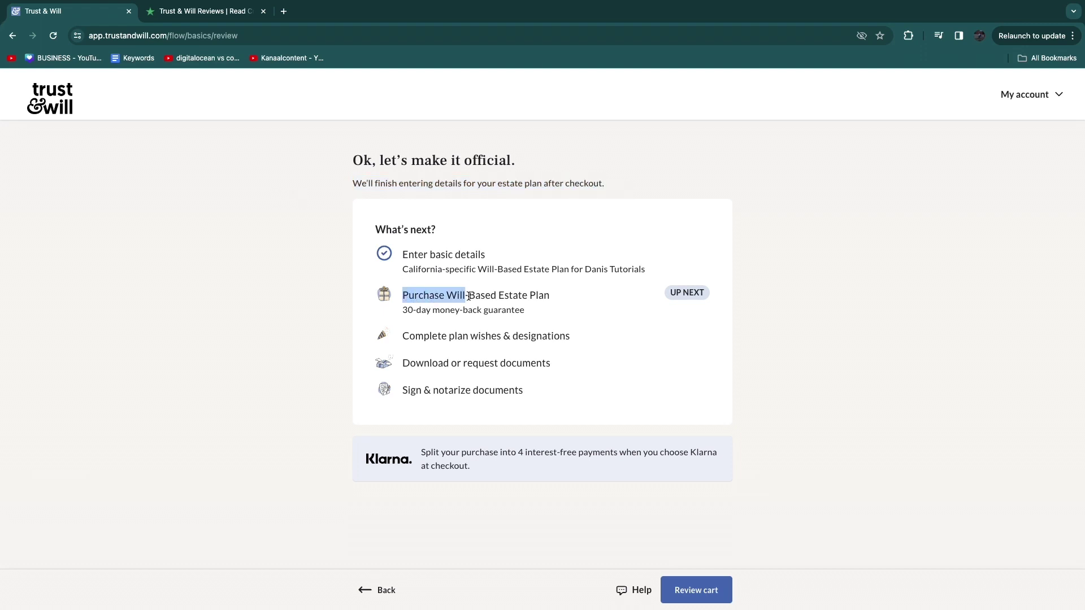
drag(403, 309, 502, 317)
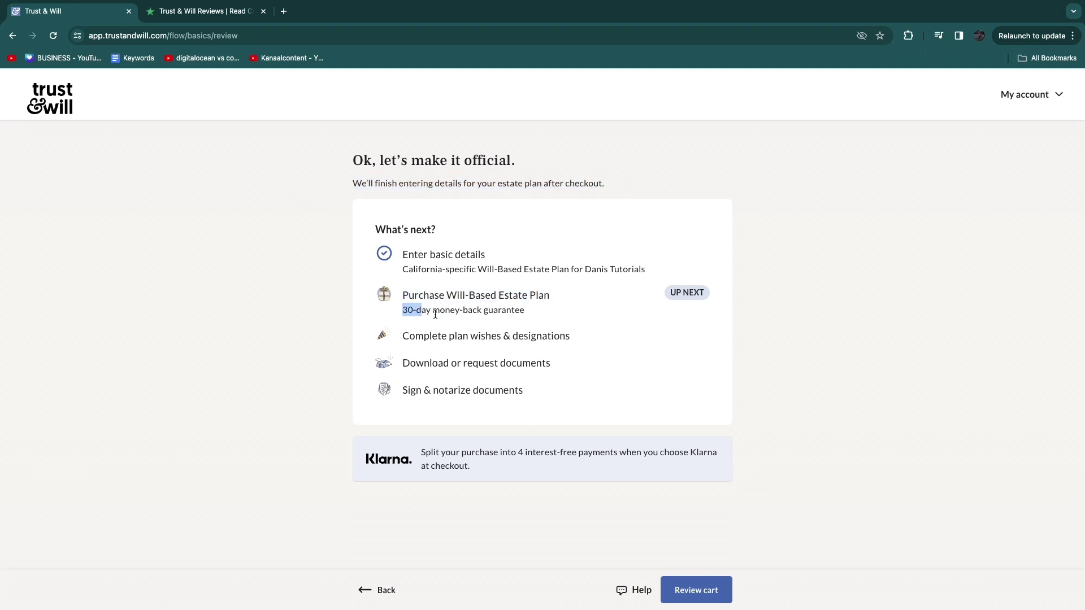
click(327, 323)
click(693, 597)
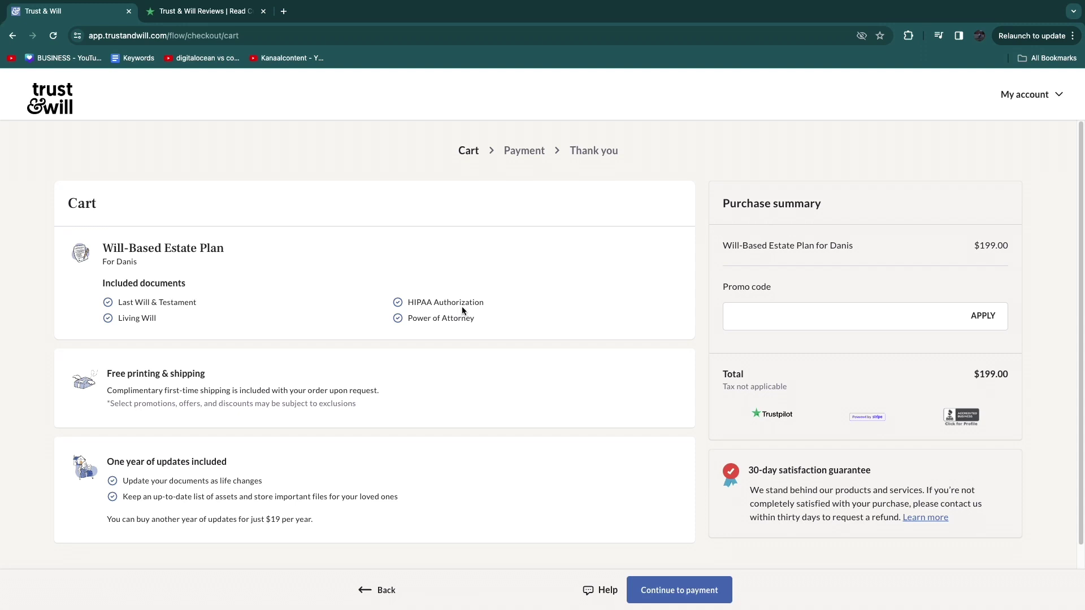
drag(409, 318, 496, 326)
click(310, 327)
drag(104, 374, 225, 378)
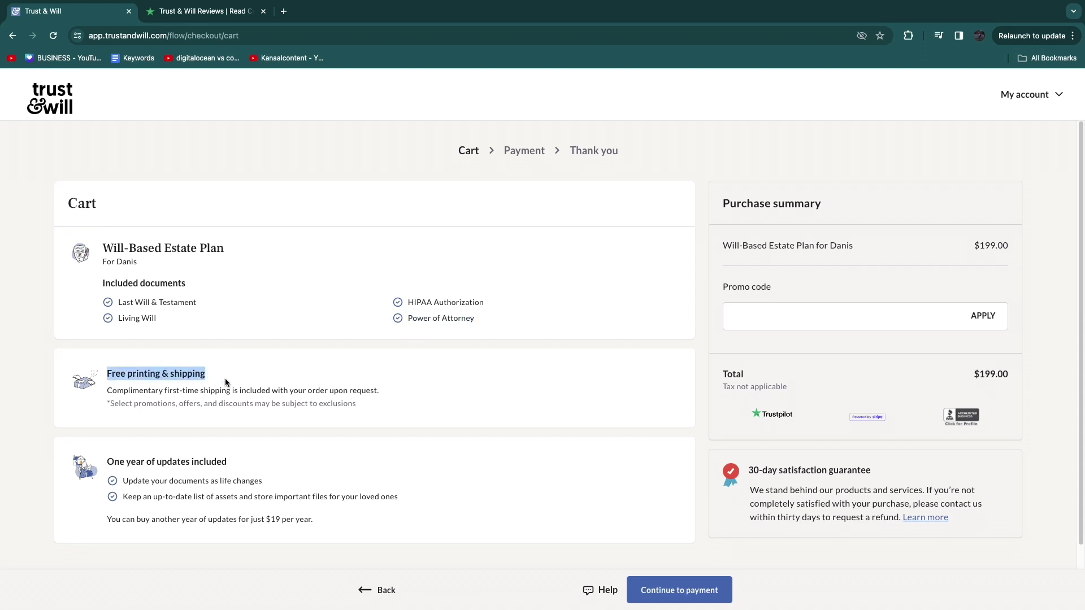
click(251, 376)
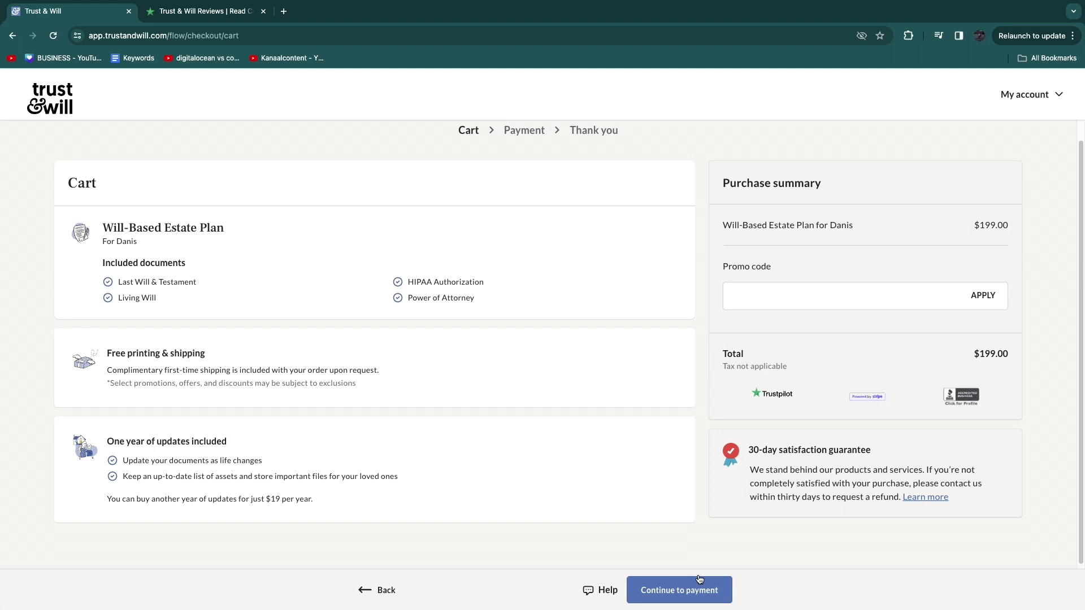
click(681, 590)
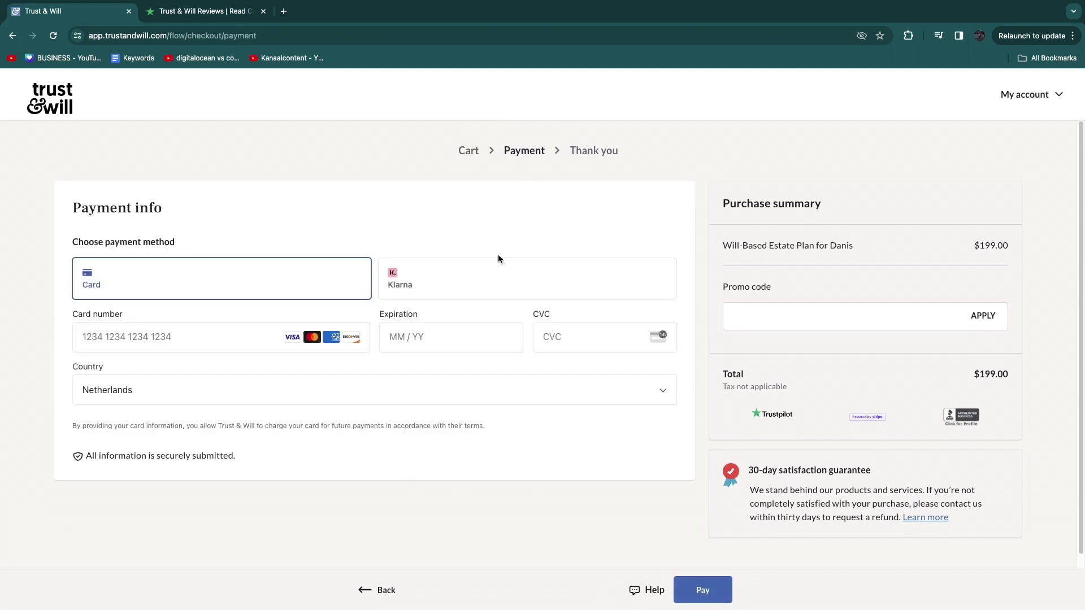
click(418, 277)
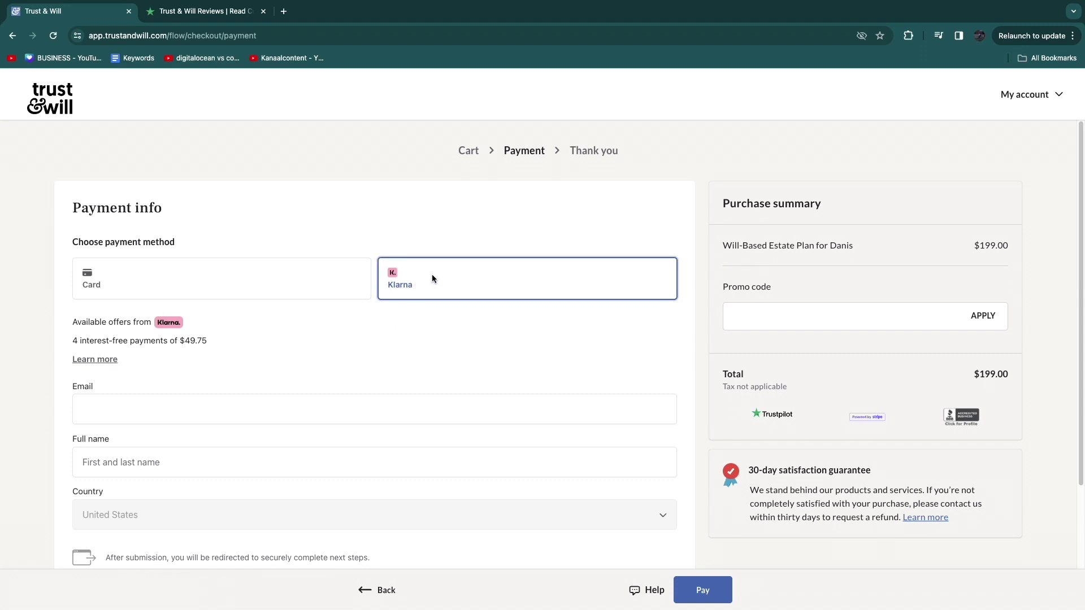
click(199, 285)
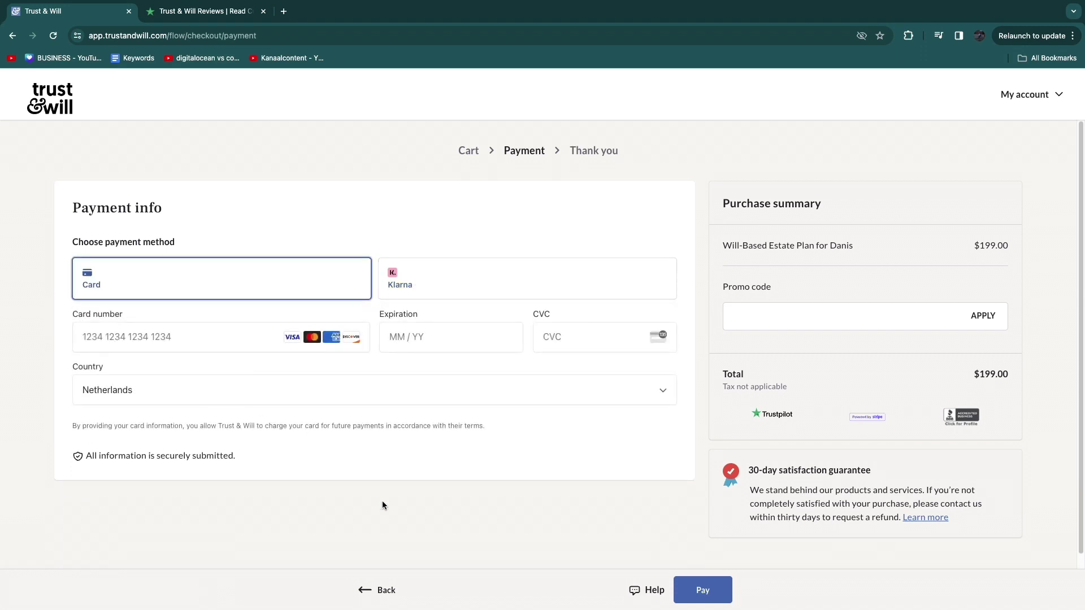
key(alt+Left)
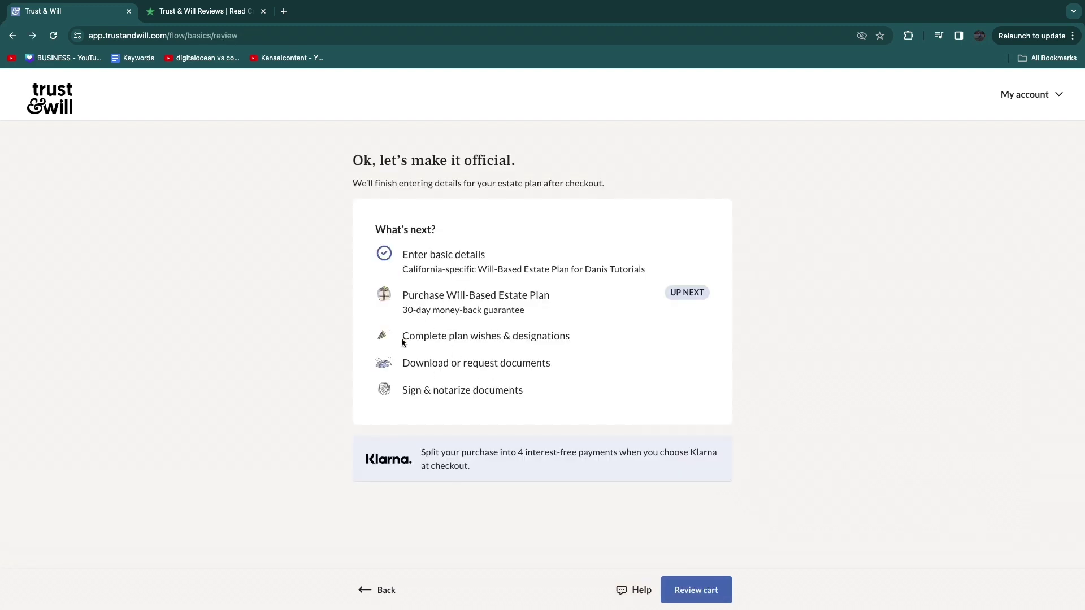
Review the plan wishes, download documents, and sign & notarize steps
drag(402, 338, 574, 340)
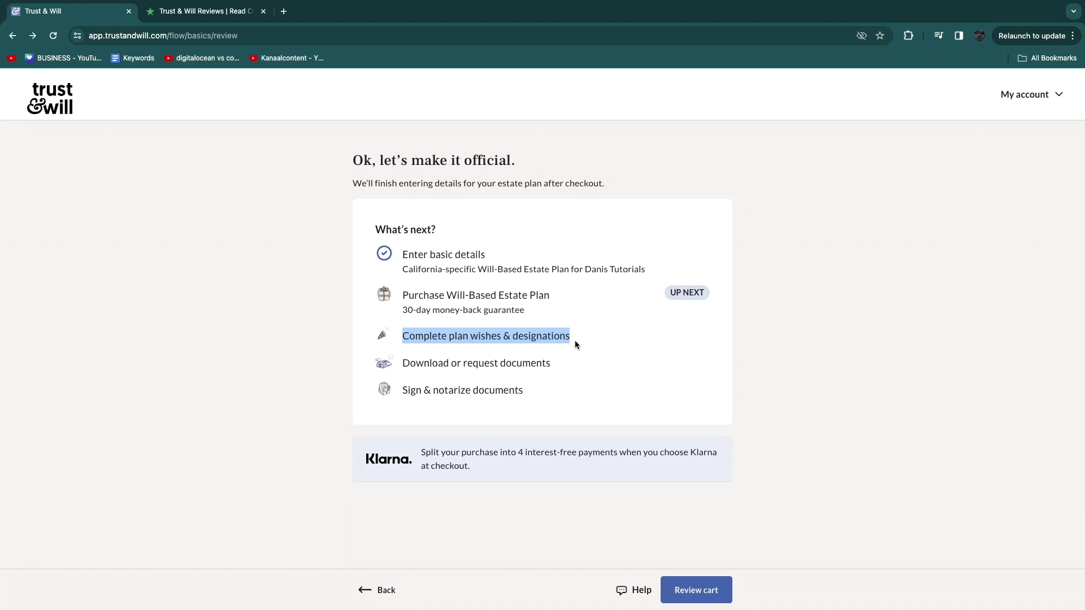
click(404, 362)
drag(405, 362, 511, 373)
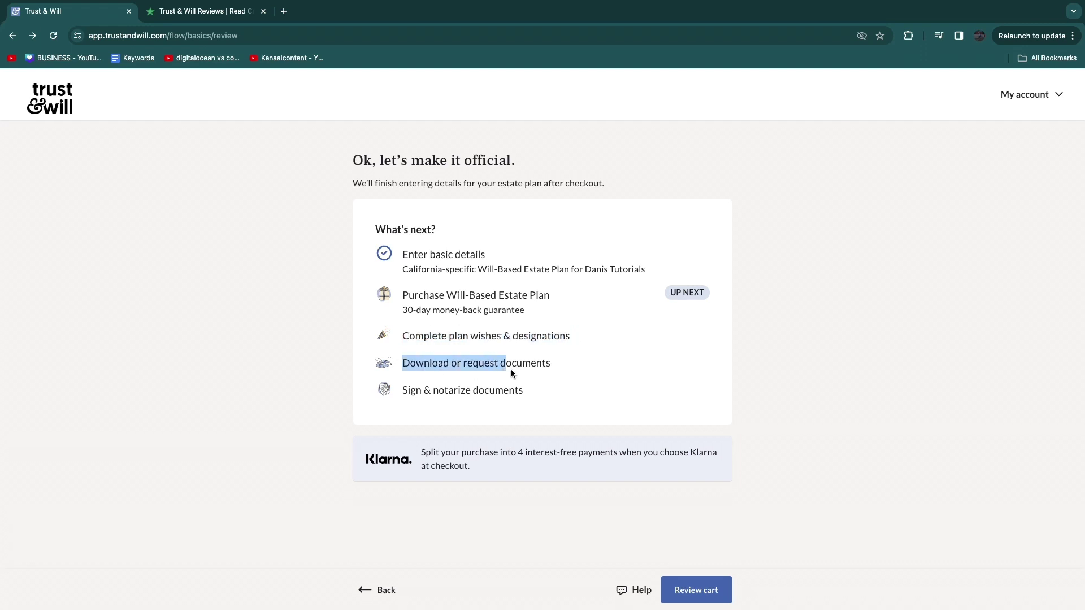
drag(404, 392, 469, 399)
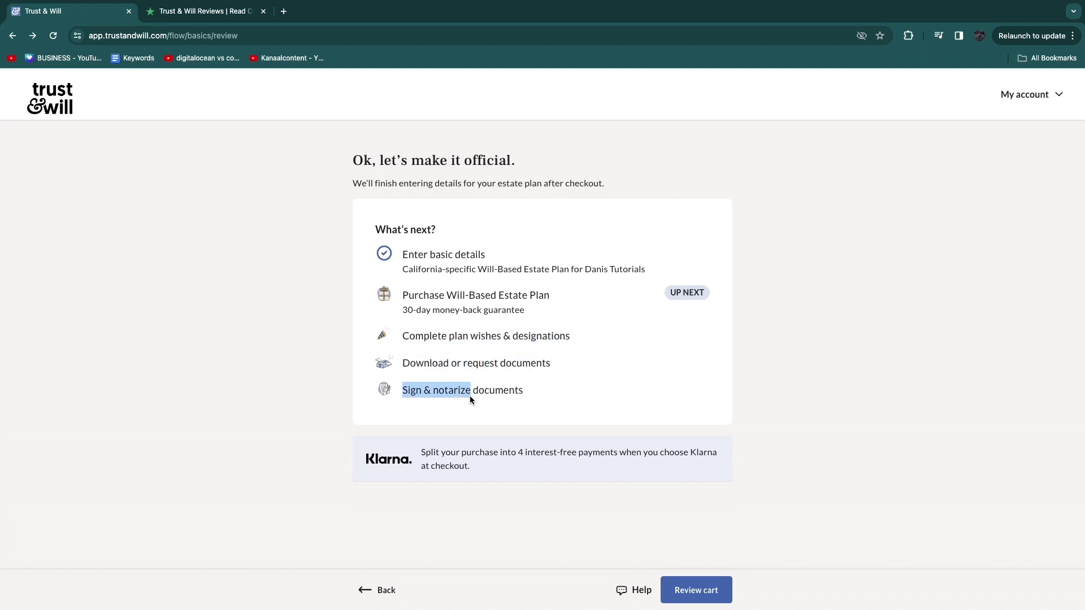
drag(404, 335, 553, 335)
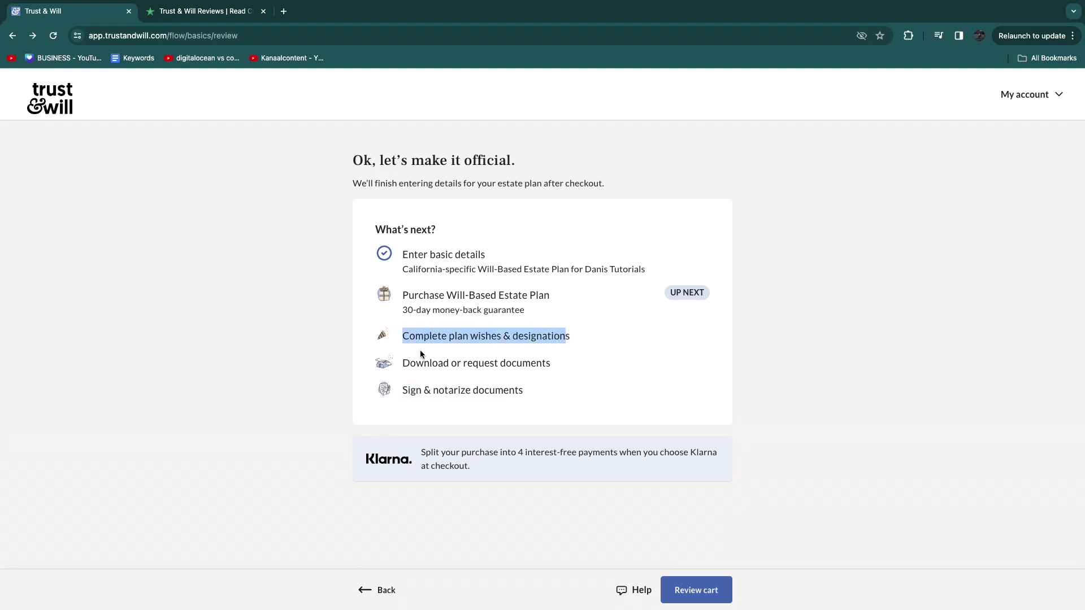
Open the cart showing the Will-Based Estate Plan at $199.00
click(480, 359)
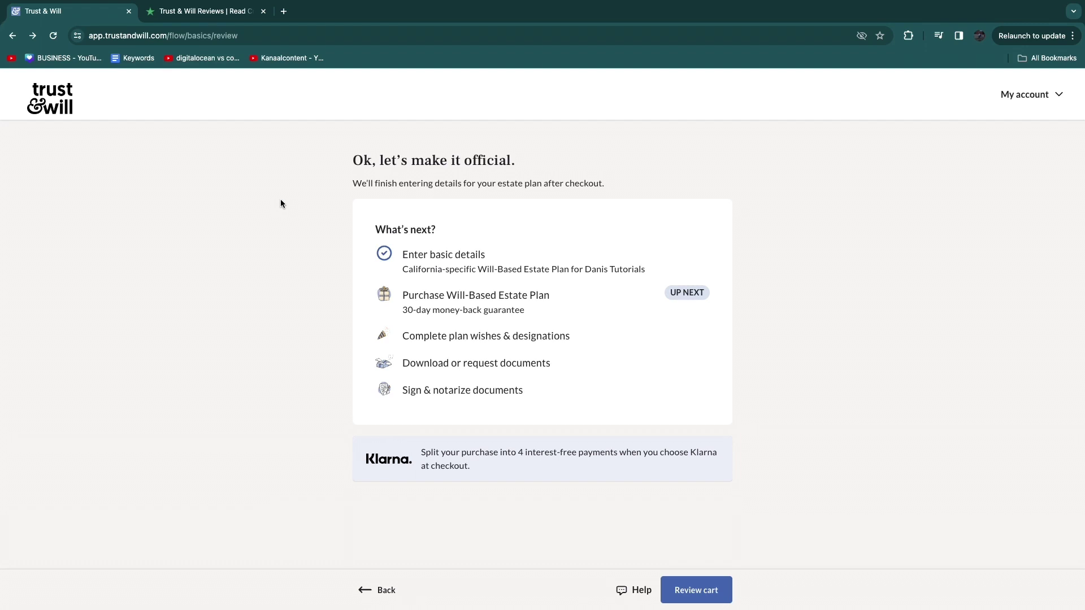
click(701, 600)
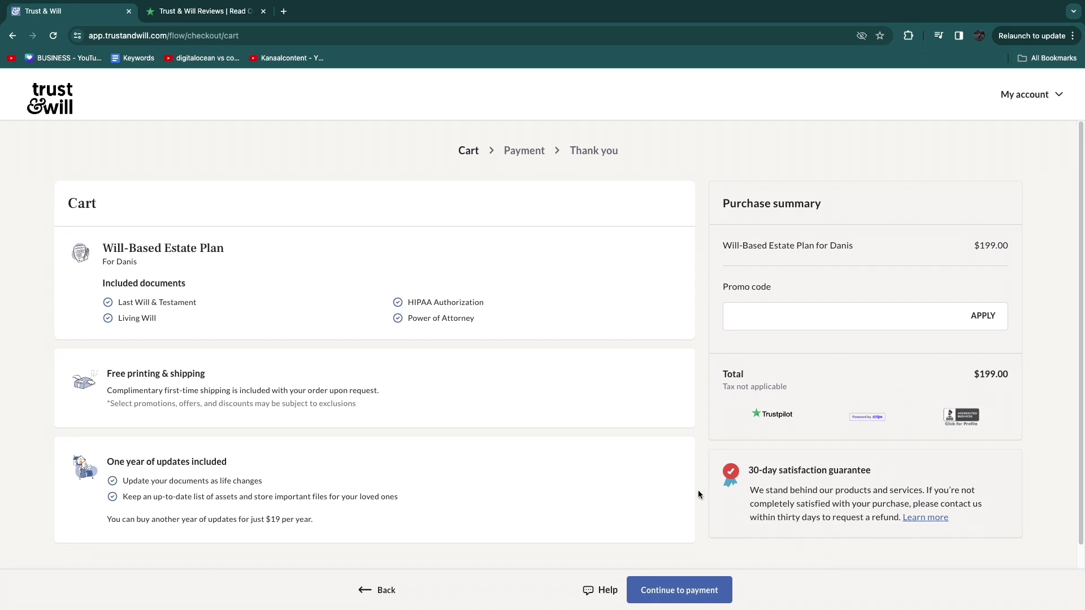
drag(973, 245, 1024, 248)
Go back to Attorney Support, add it for +$300, and continue to the $499 cart
click(864, 244)
click(383, 601)
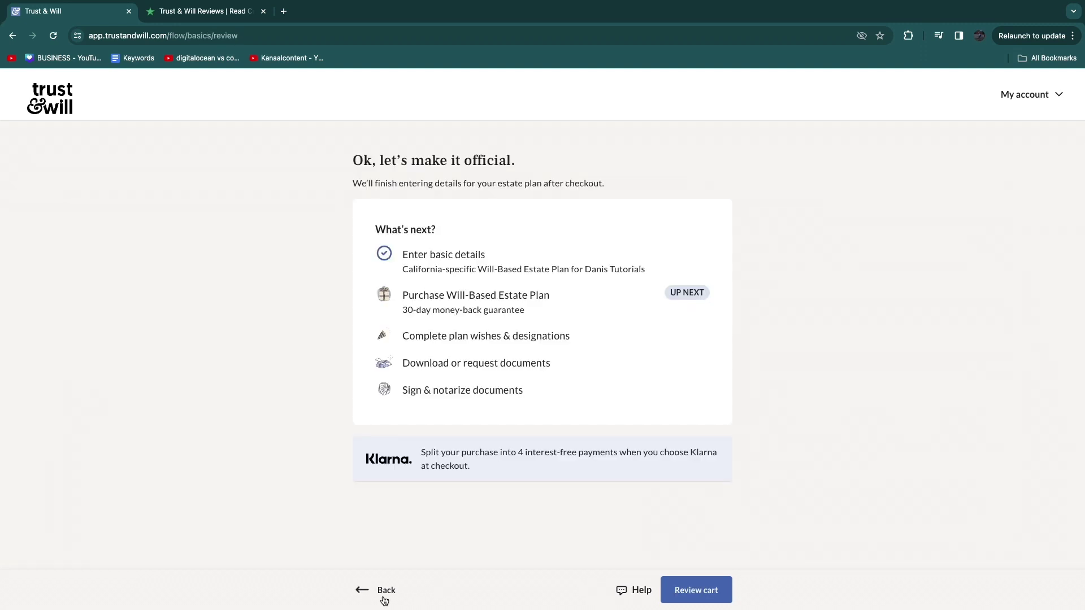
click(382, 593)
scroll(533, 543, down, 3)
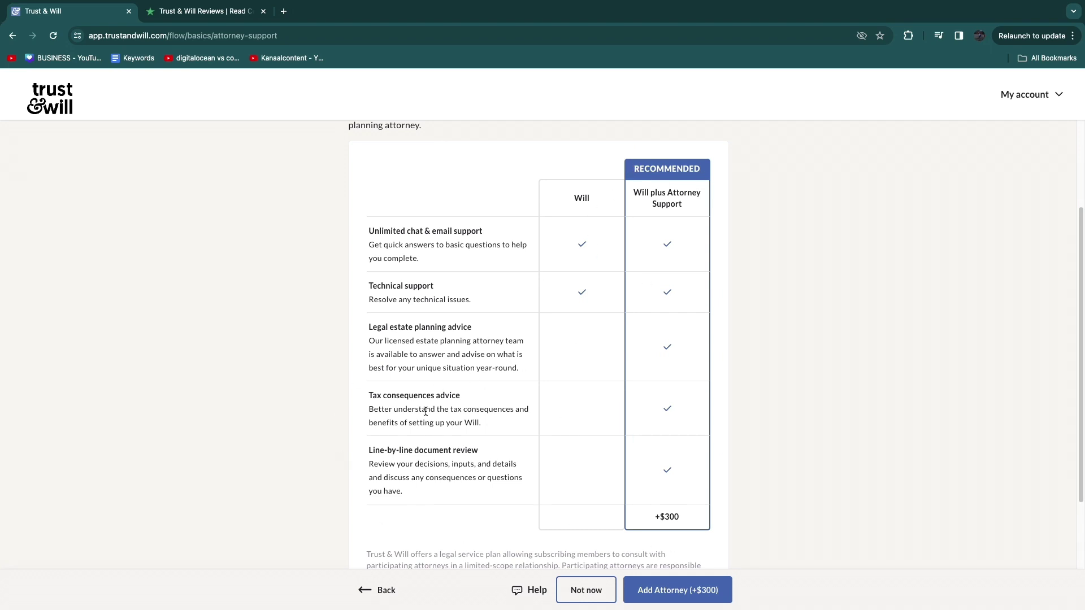
scroll(480, 477, down, 2)
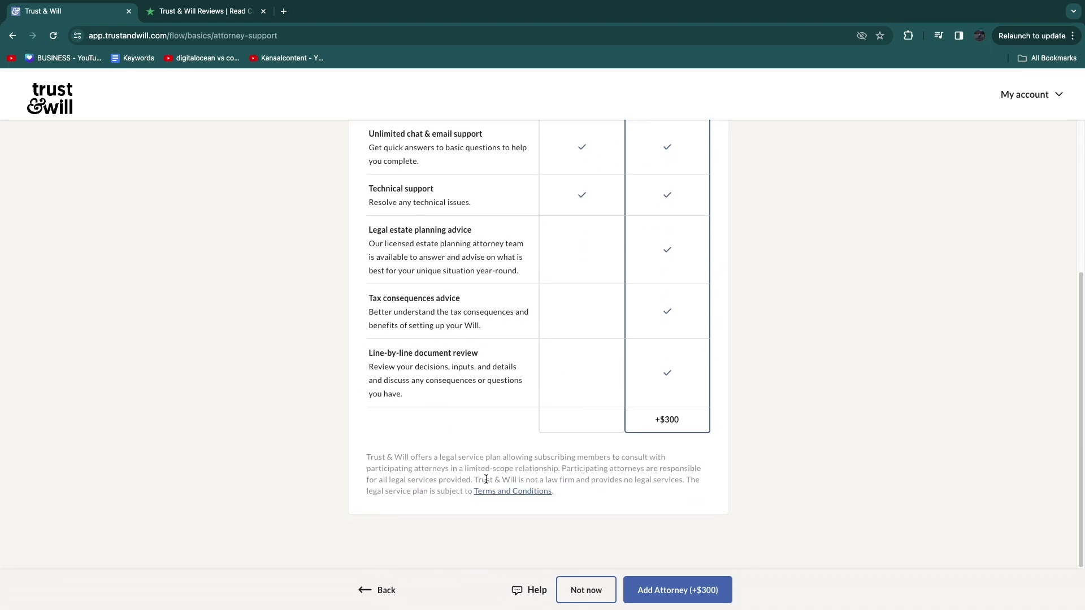
click(683, 590)
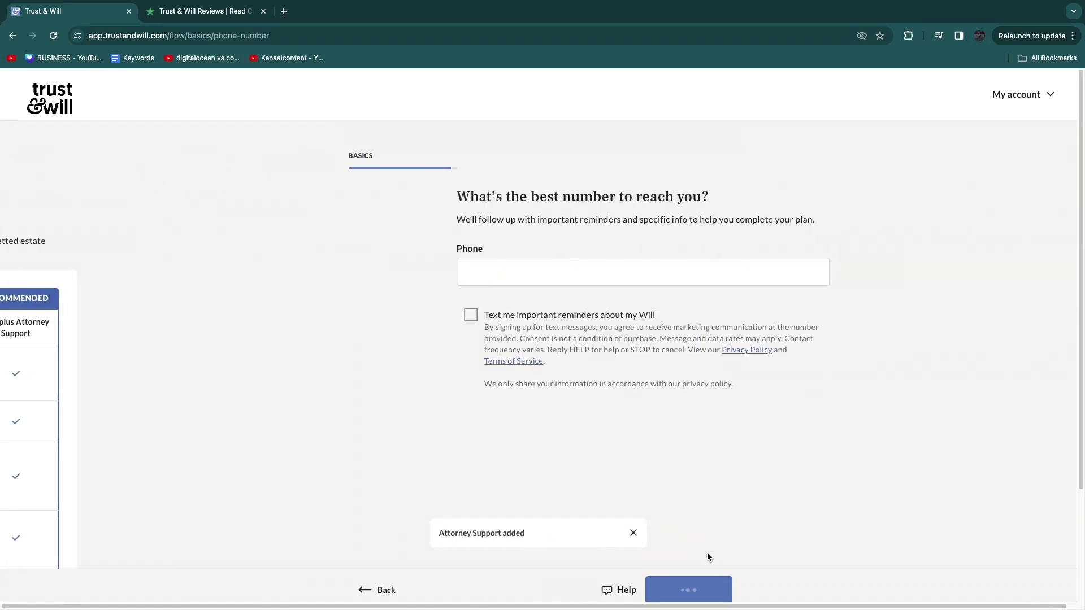
click(685, 590)
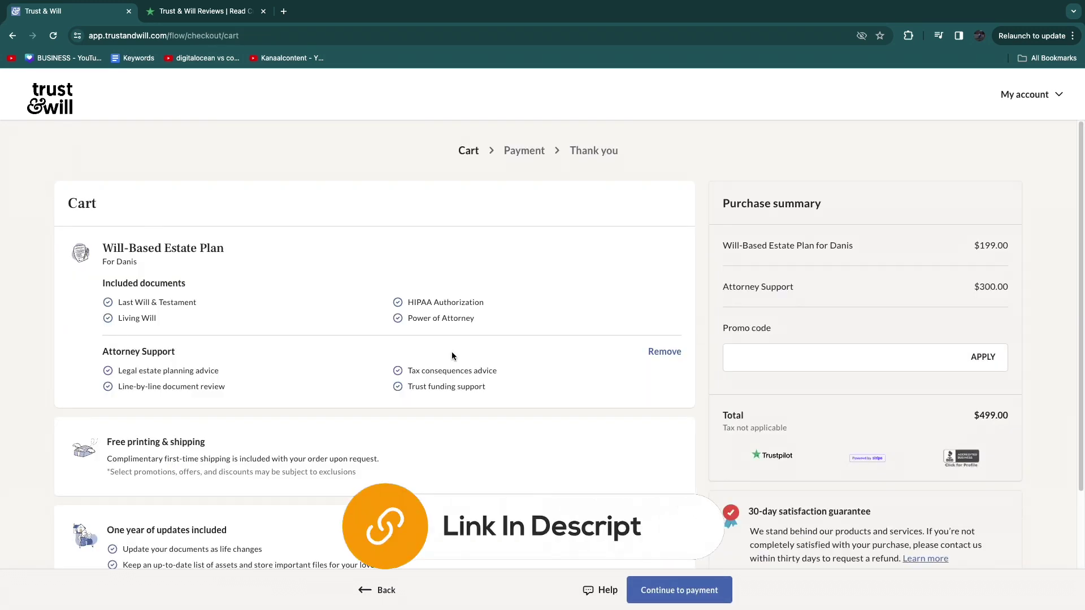